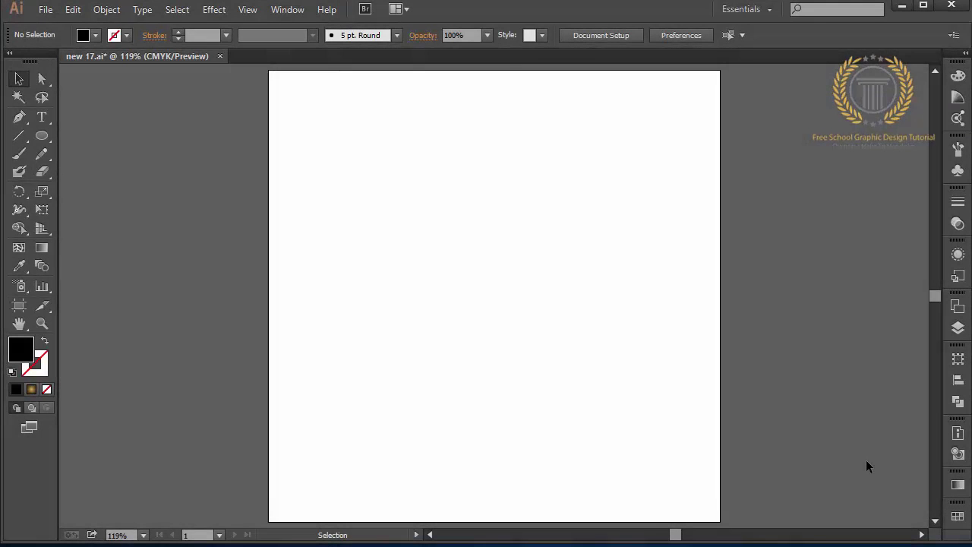
Step: Draw a black-filled circle about 98 px wide and move it up on the artboard
key(ctrl+plus)
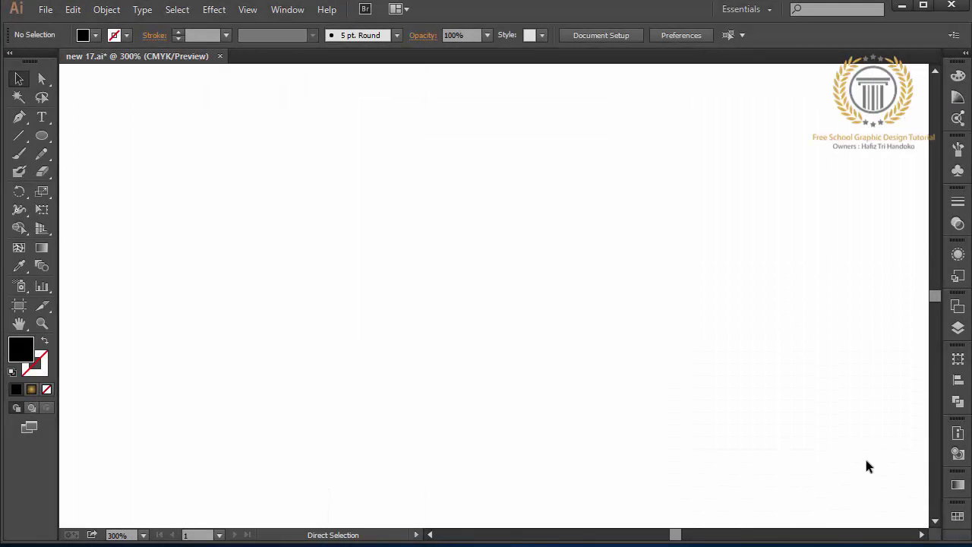
click(42, 136)
drag(296, 177, 448, 319)
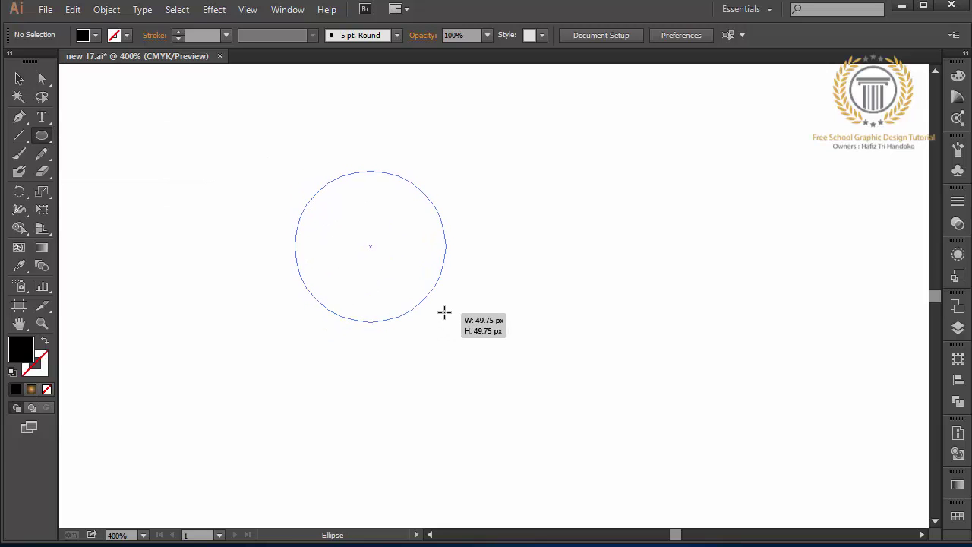
drag(448, 319, 592, 285)
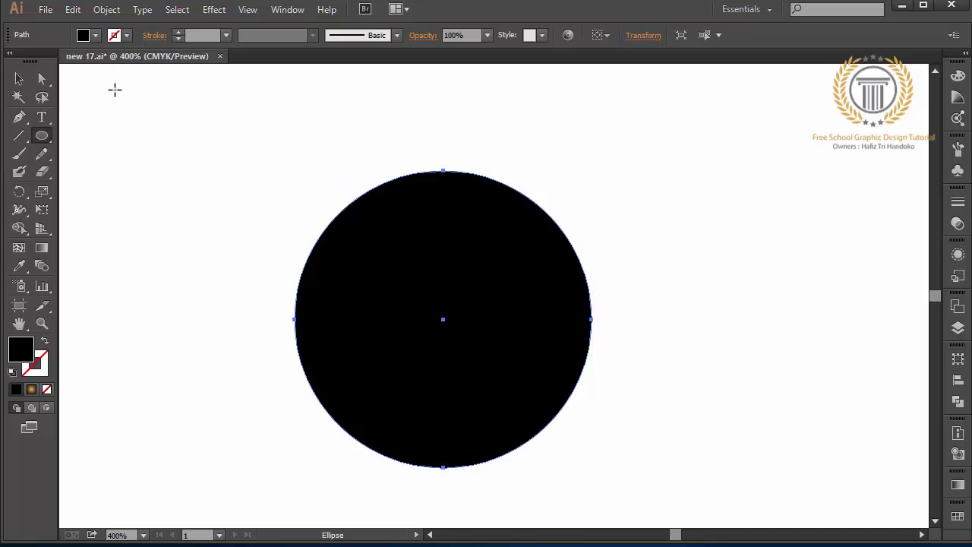
click(19, 78)
drag(390, 319, 388, 271)
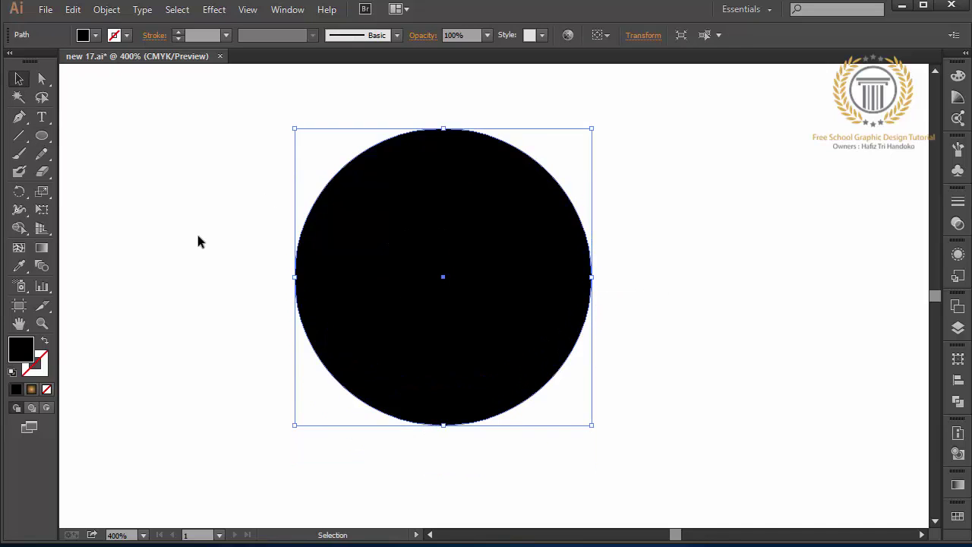
click(190, 230)
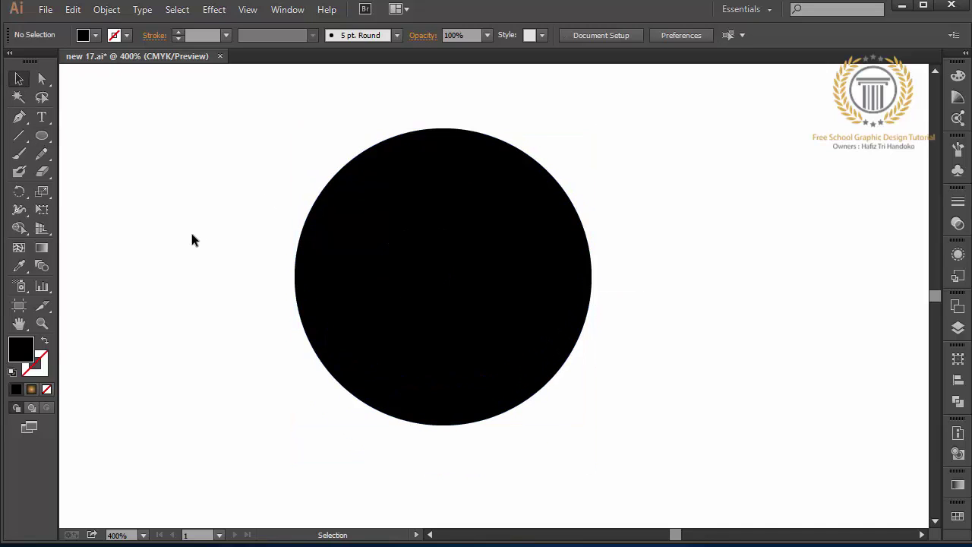
Step: Start a Pen outline from the circle's top down the leaf's left side, then abandon it
click(19, 116)
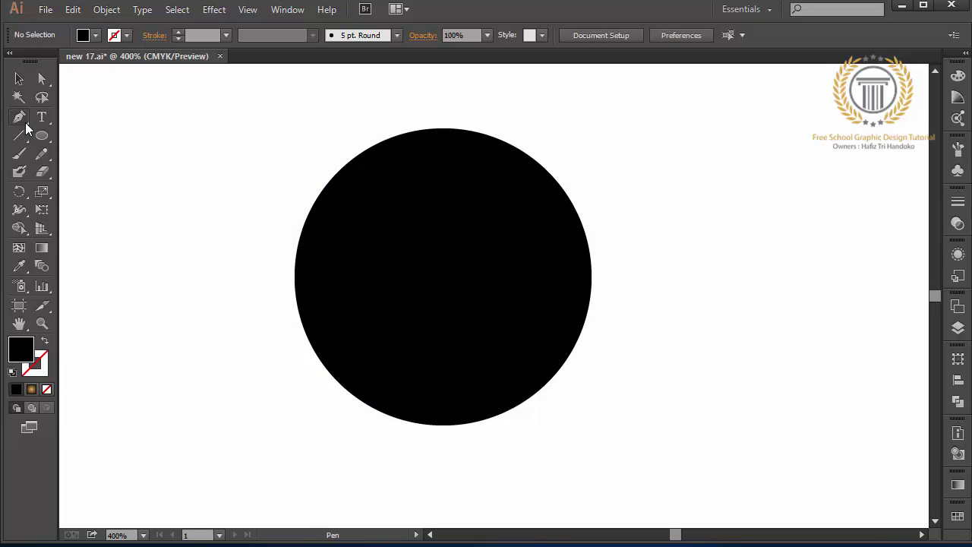
click(445, 133)
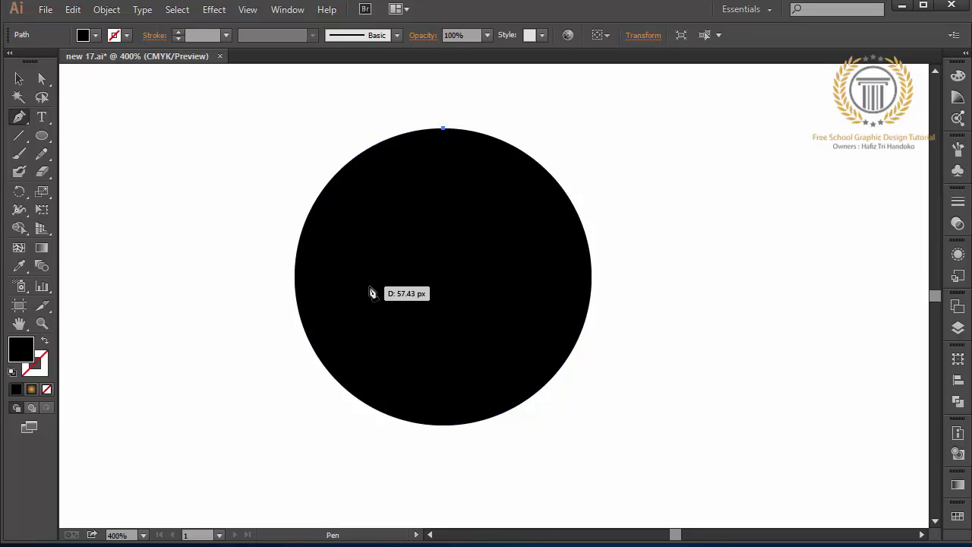
mouse_move(369, 285)
mouse_down()
mouse_move(358, 376)
mouse_move(374, 394)
mouse_up()
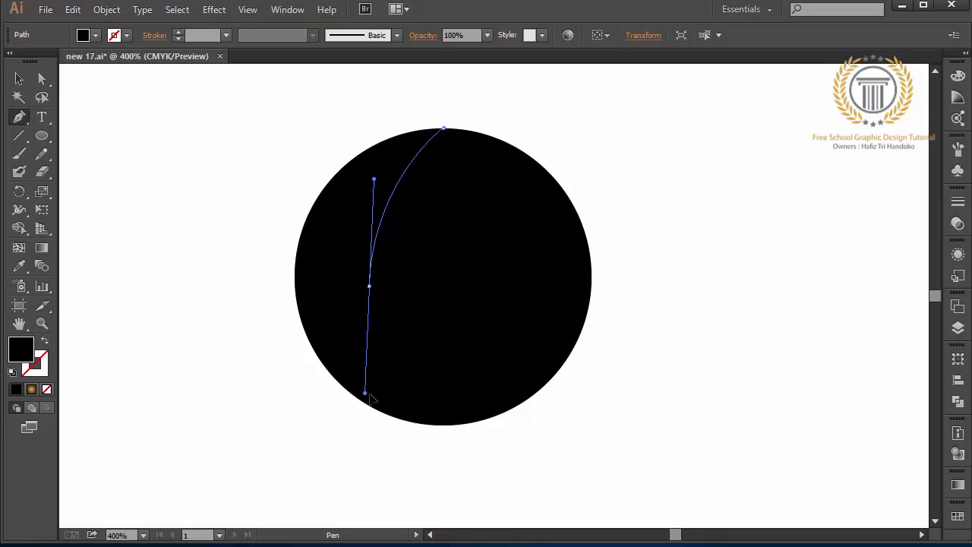
click(433, 369)
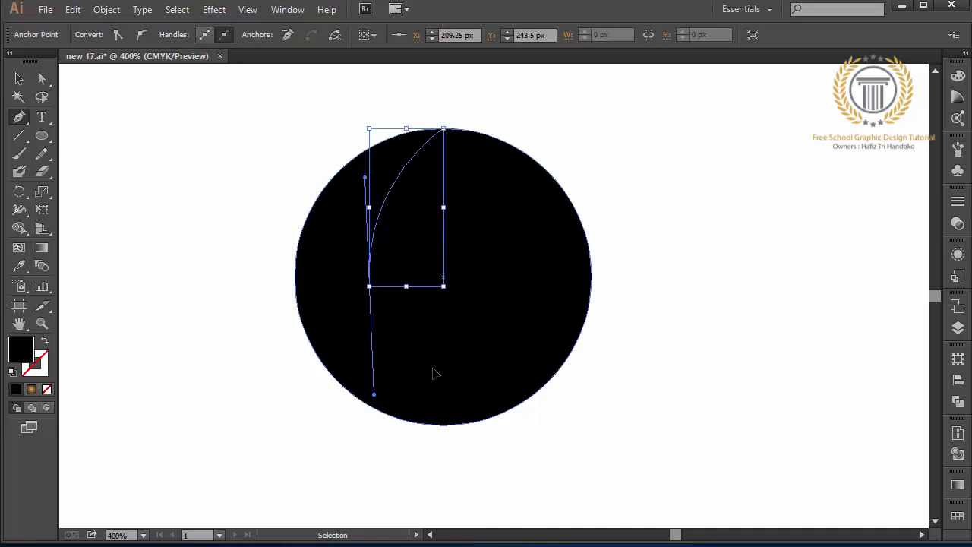
key(Escape)
Step: Trace the leaf's curved left edge and run the central vein down to the circle's bottom
drag(367, 241, 350, 325)
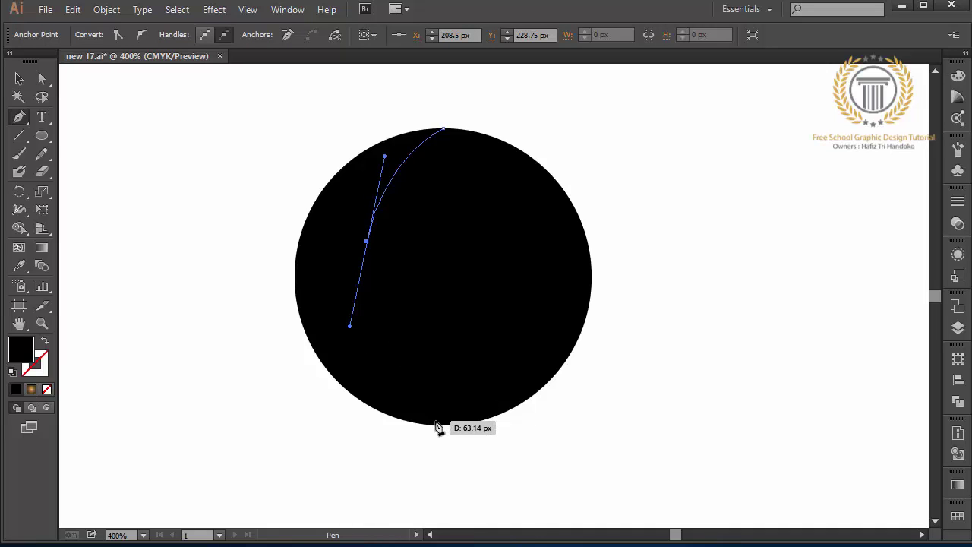
click(429, 355)
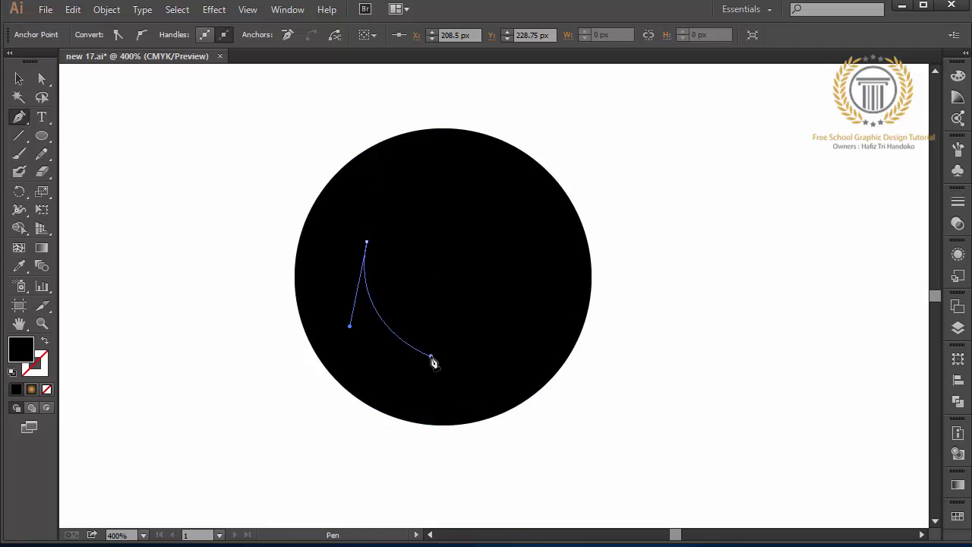
click(439, 168)
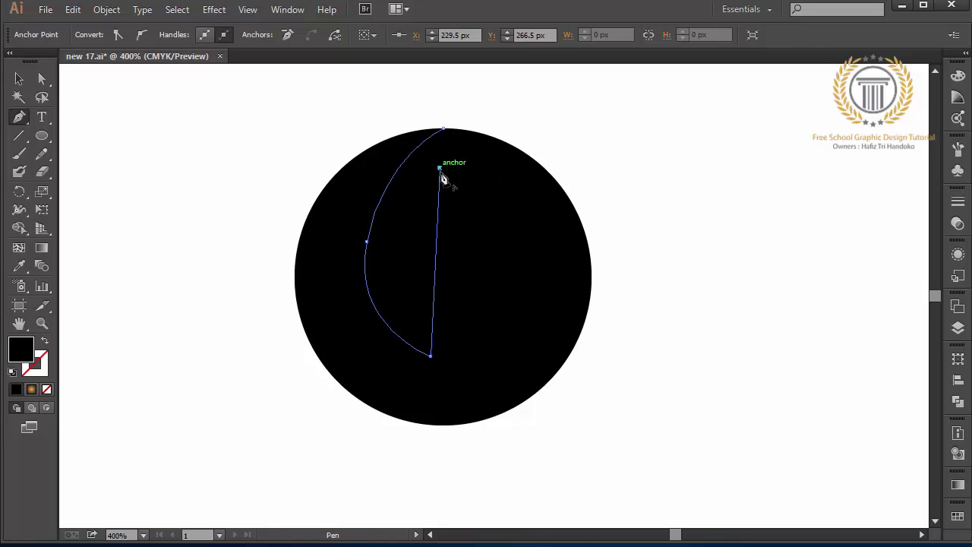
click(442, 425)
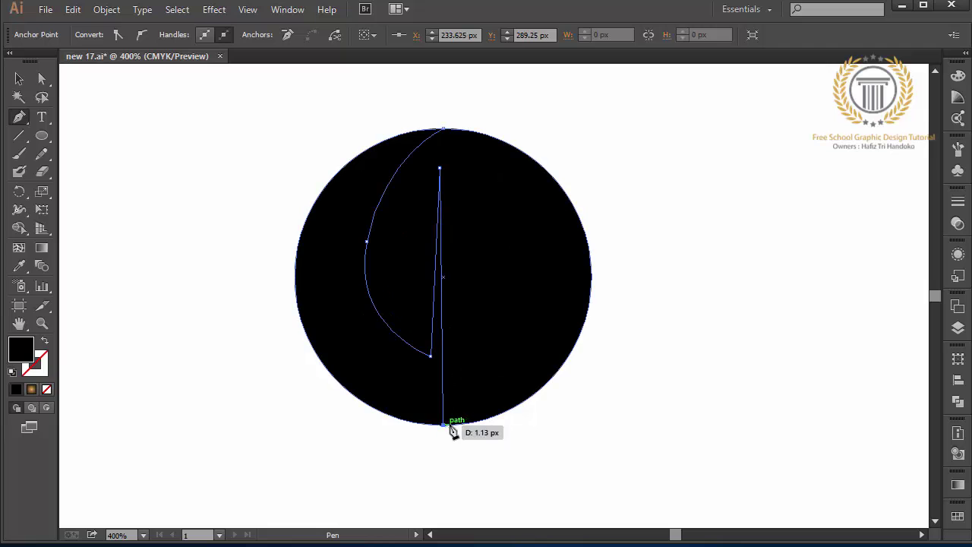
Step: Add the stem's corner and curved right edge, closing the leaf path at its tip
drag(443, 424, 466, 408)
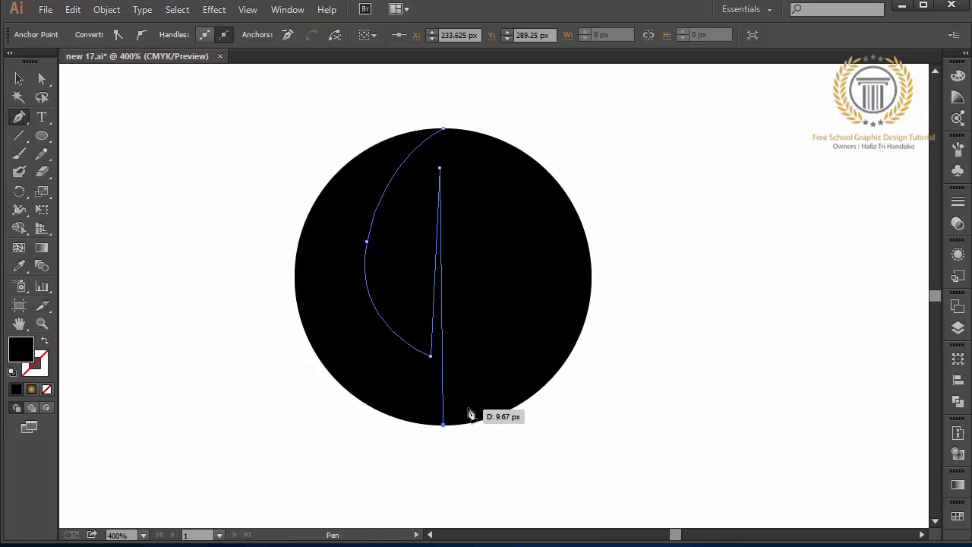
click(454, 355)
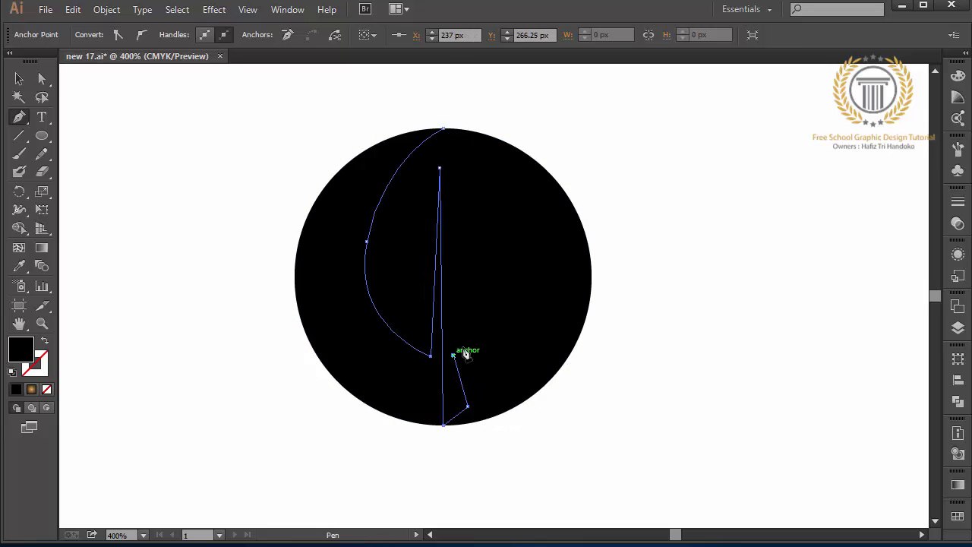
drag(498, 251, 500, 184)
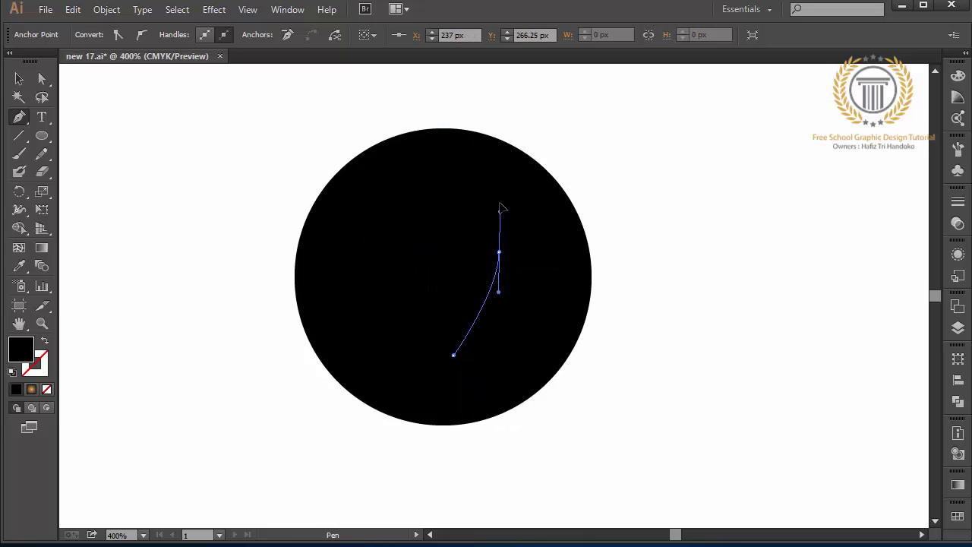
click(445, 133)
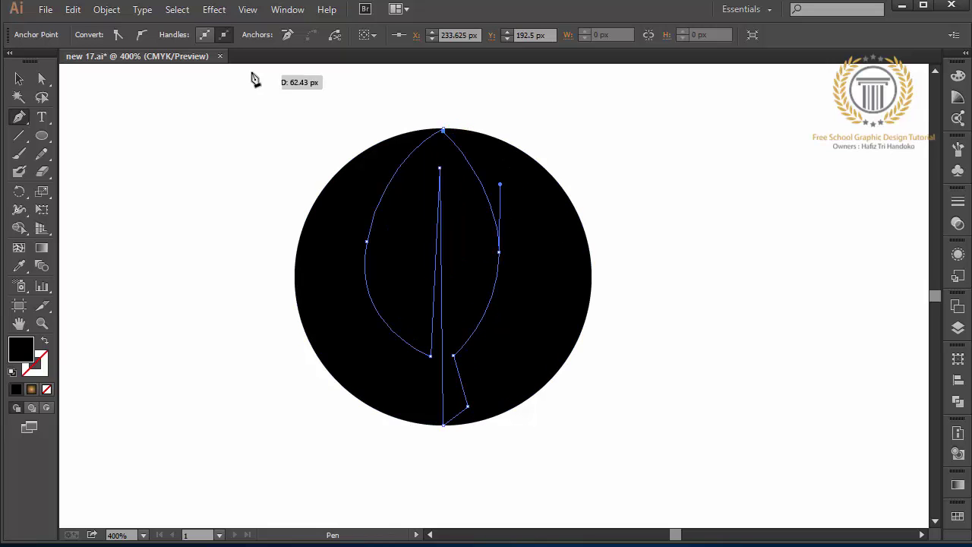
click(43, 79)
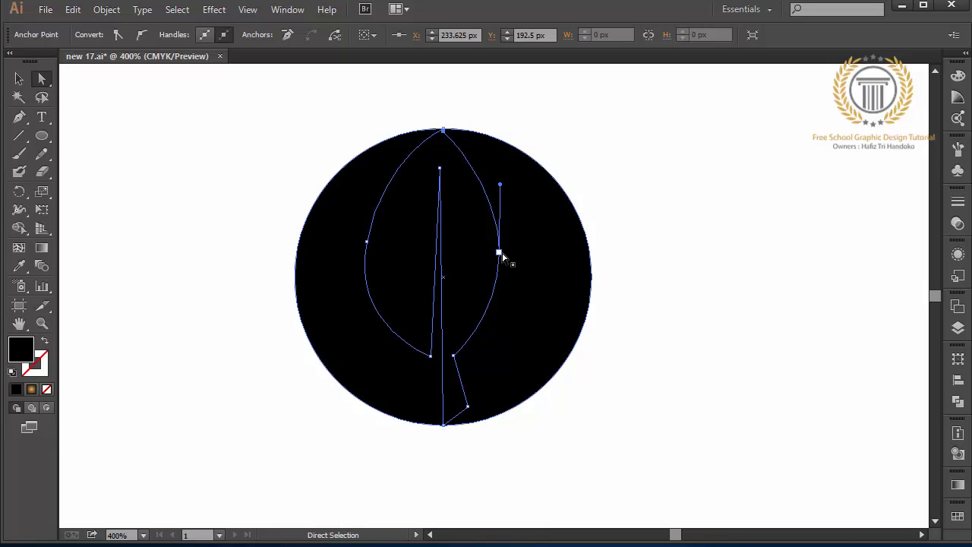
Step: Adjust the leaf's right and left side anchors and handles to even out its curves
drag(499, 252, 510, 258)
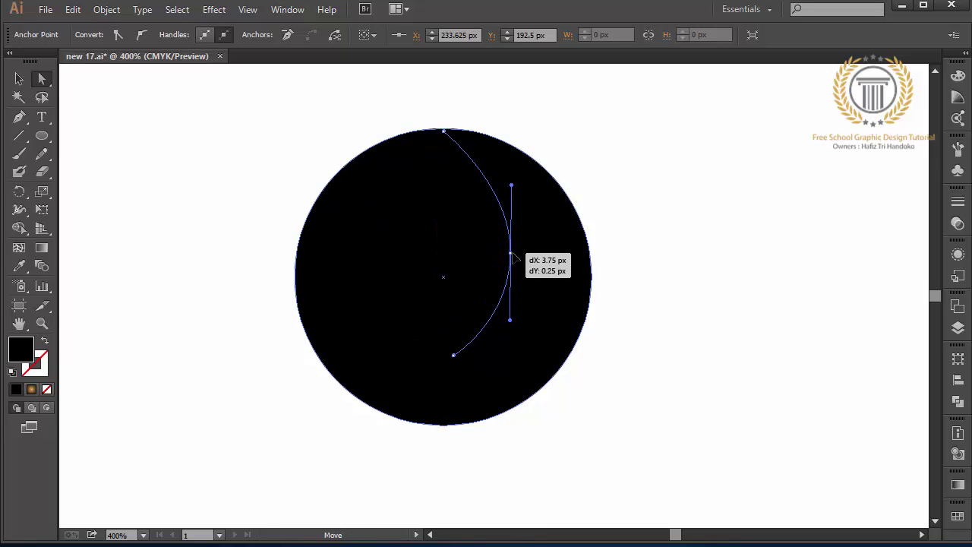
drag(513, 256, 511, 253)
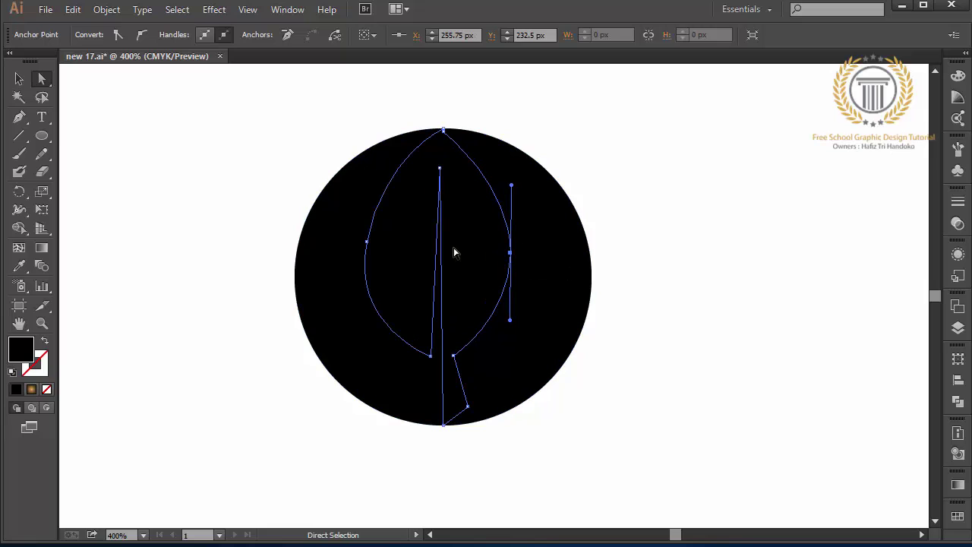
click(367, 242)
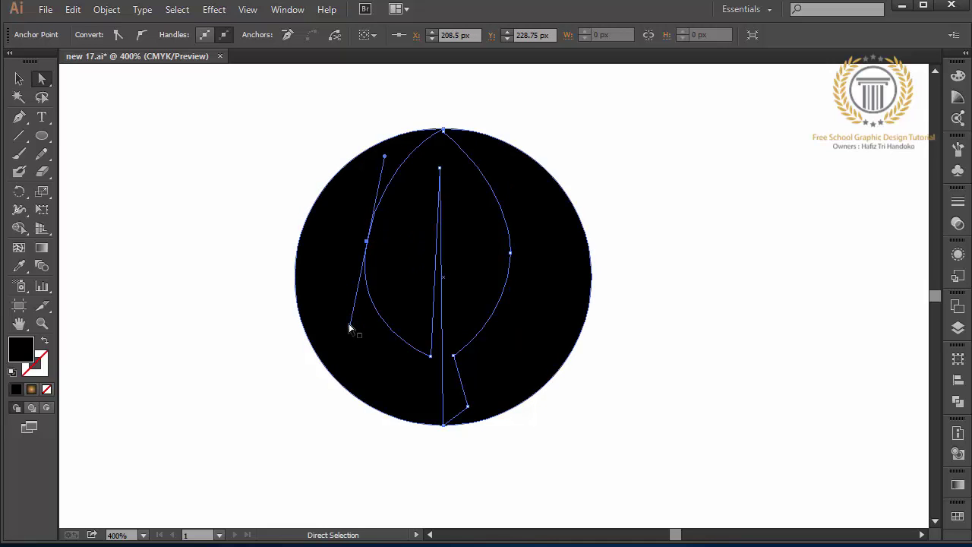
drag(351, 326, 355, 327)
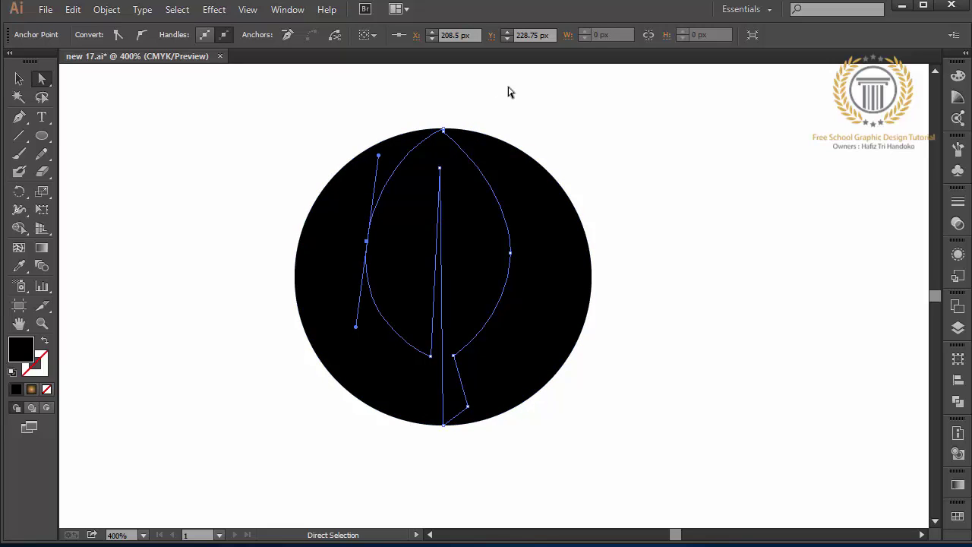
click(444, 131)
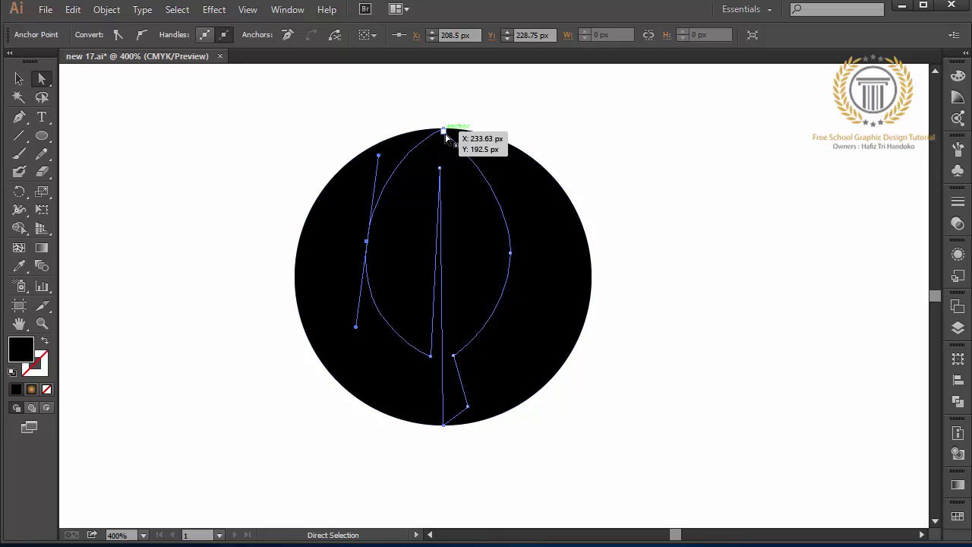
drag(446, 137, 454, 135)
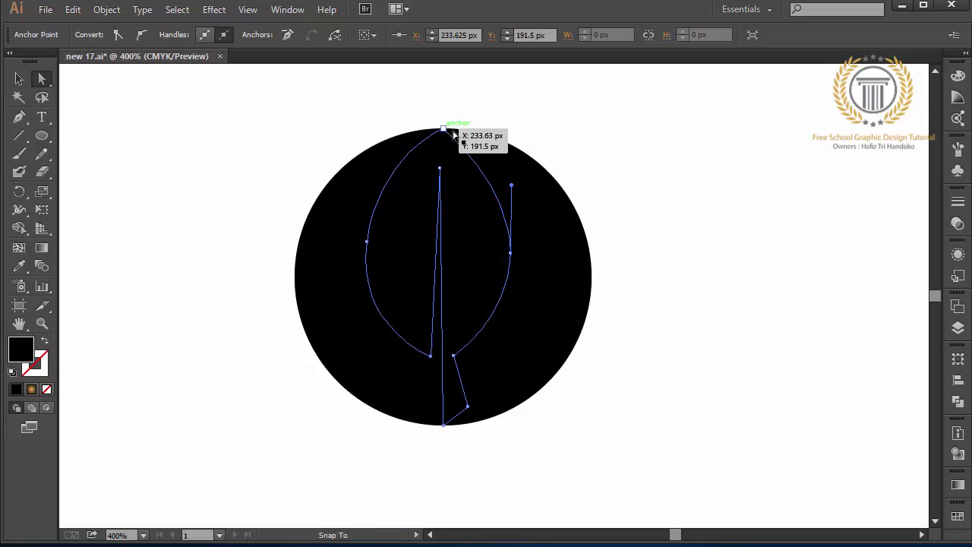
click(505, 164)
Step: Delete the black circle, leaving only the filled leaf shape
key(Delete)
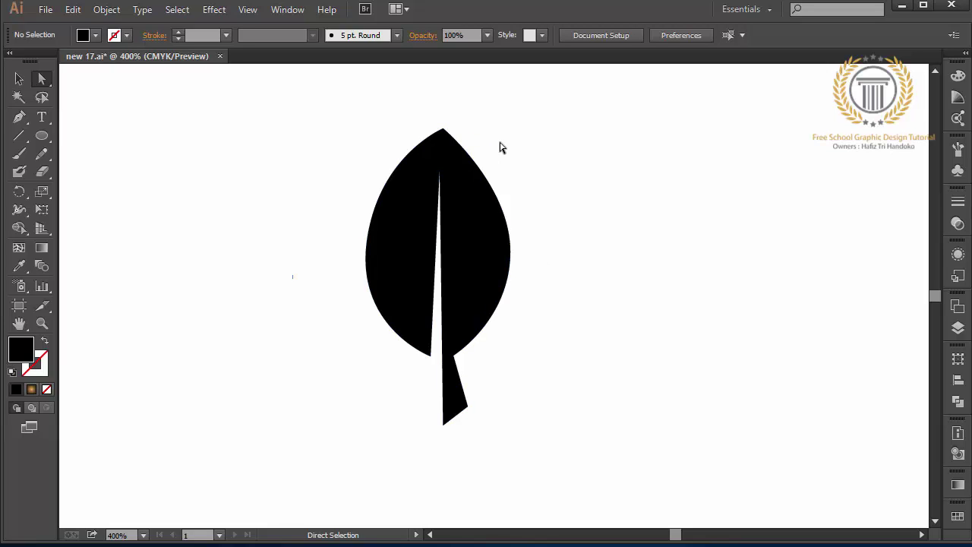
Step: Raise and nudge the leaf's right-edge anchor to reshape that side's curve
click(445, 128)
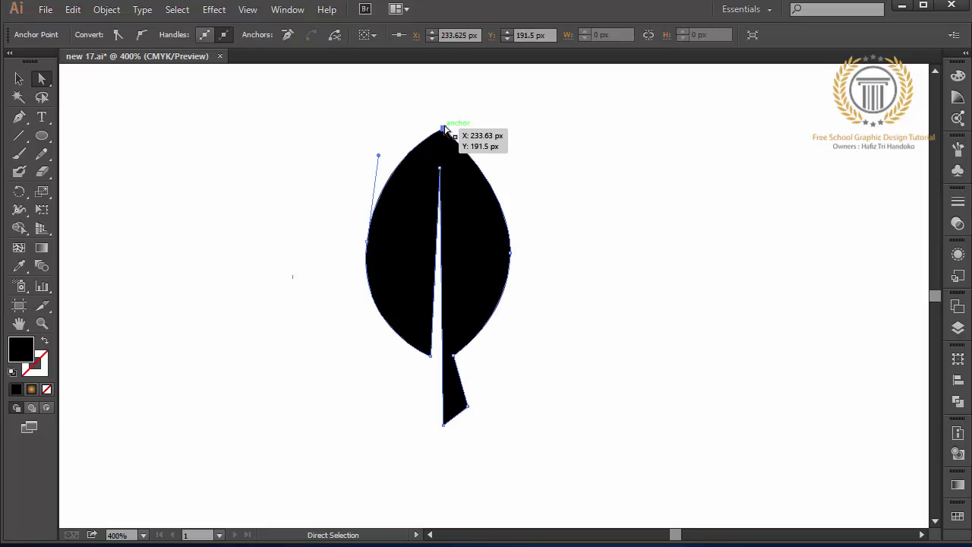
right_click(510, 262)
click(510, 254)
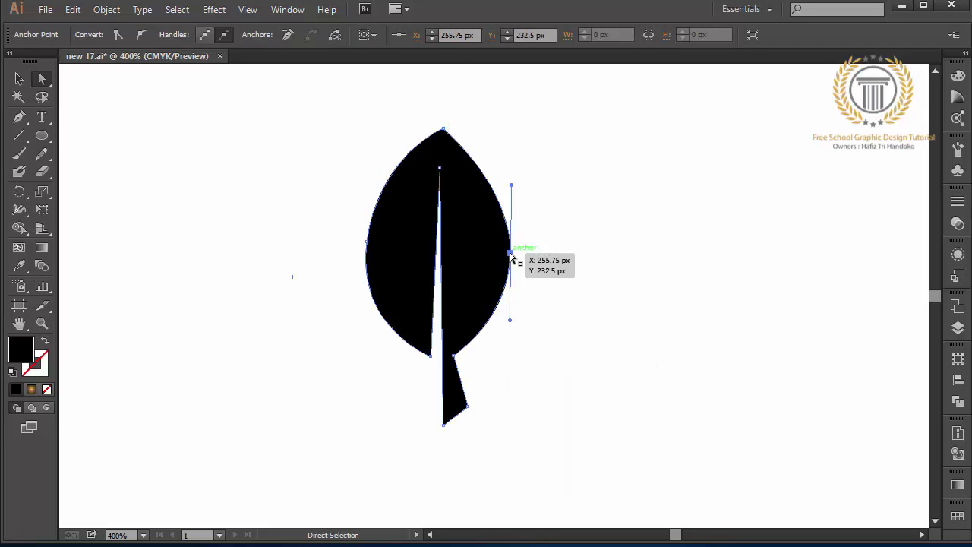
drag(510, 254, 512, 241)
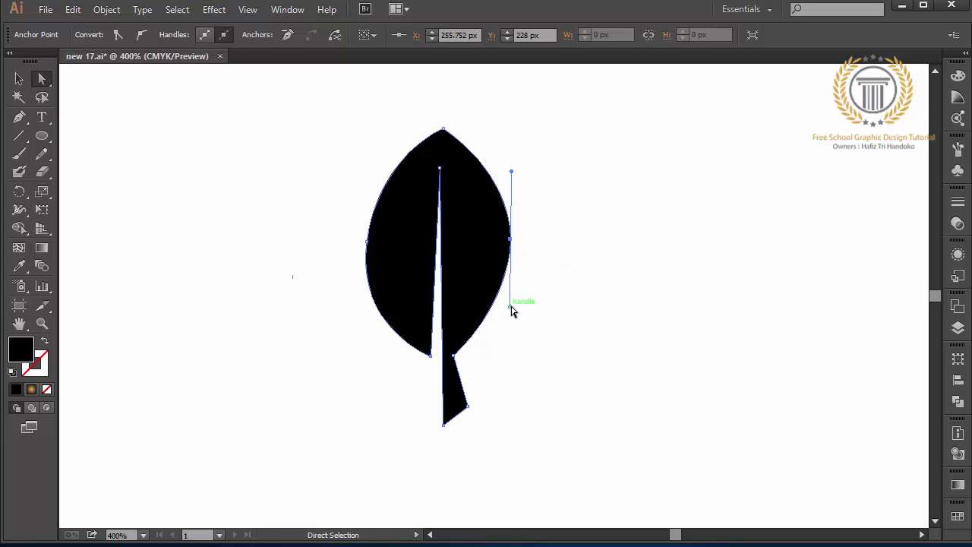
drag(511, 307, 516, 321)
drag(550, 226, 494, 263)
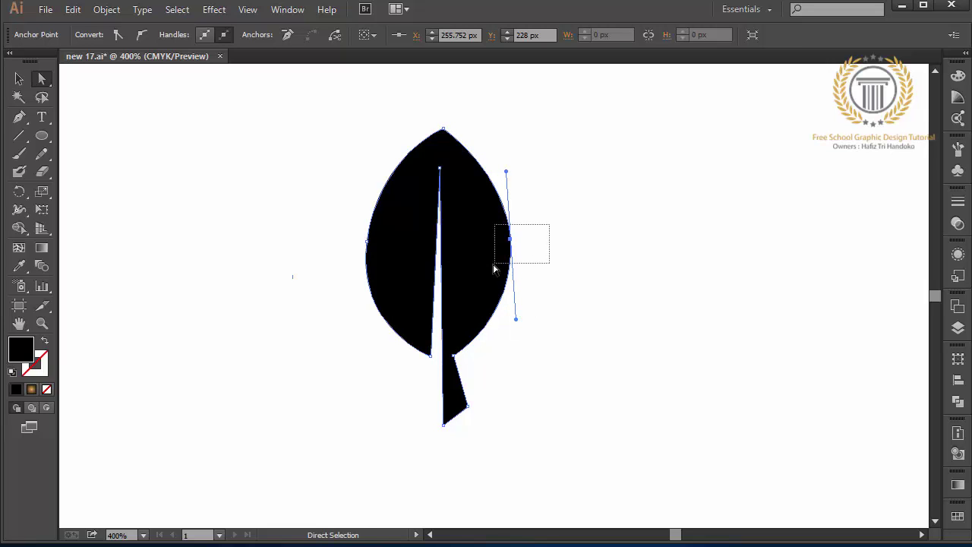
key(Right)
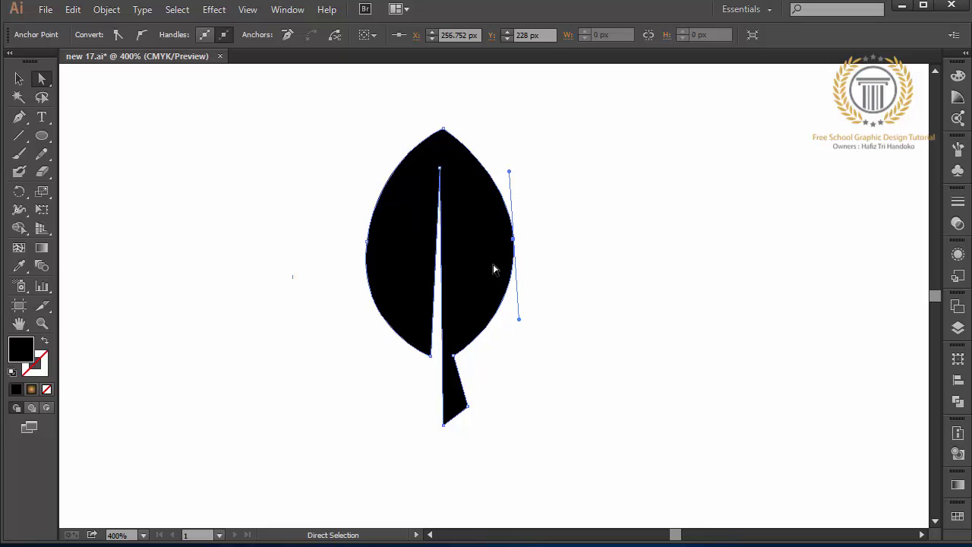
key(Up)
click(598, 319)
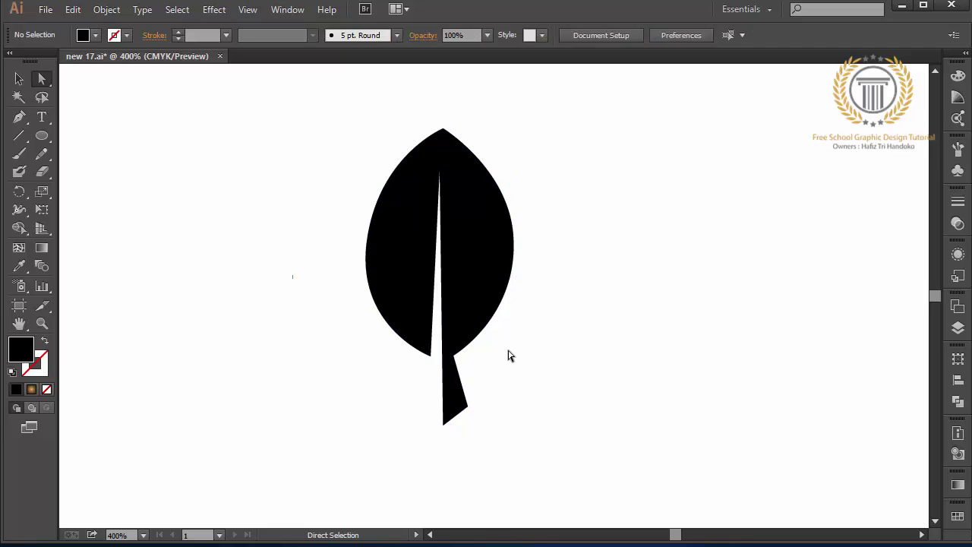
Step: Pull the top anchor's left handle to round the leaf's left curve, then select the leaf
click(444, 130)
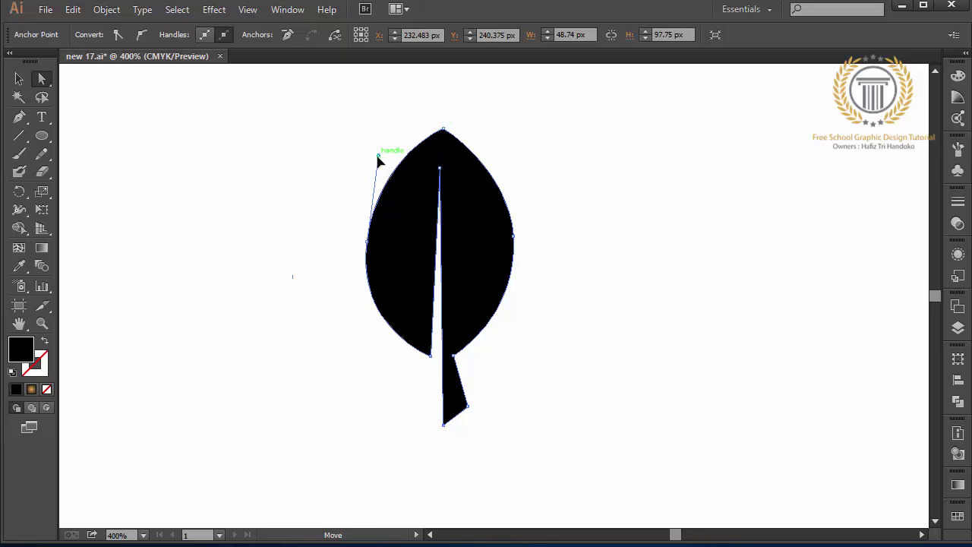
mouse_move(378, 160)
mouse_down()
mouse_move(371, 168)
mouse_move(369, 159)
mouse_up()
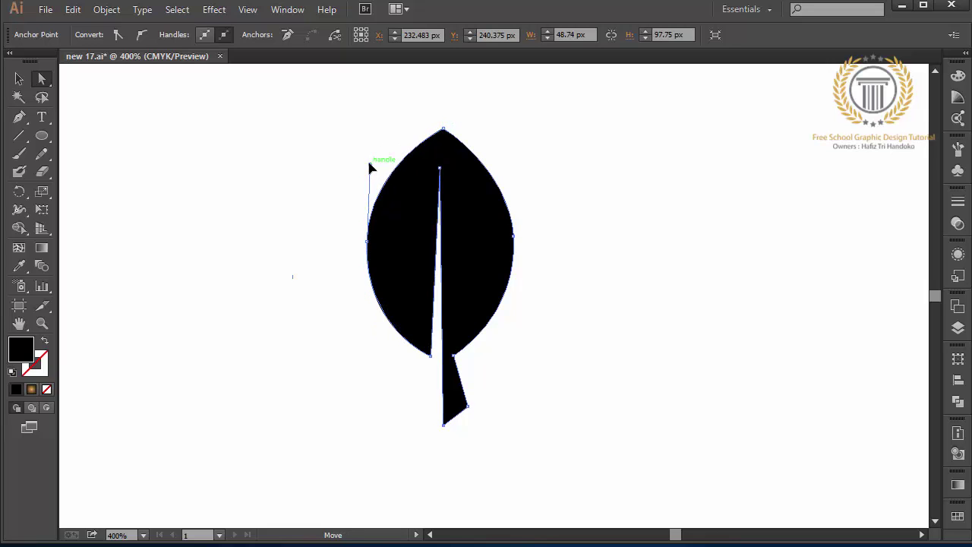
click(287, 199)
click(19, 79)
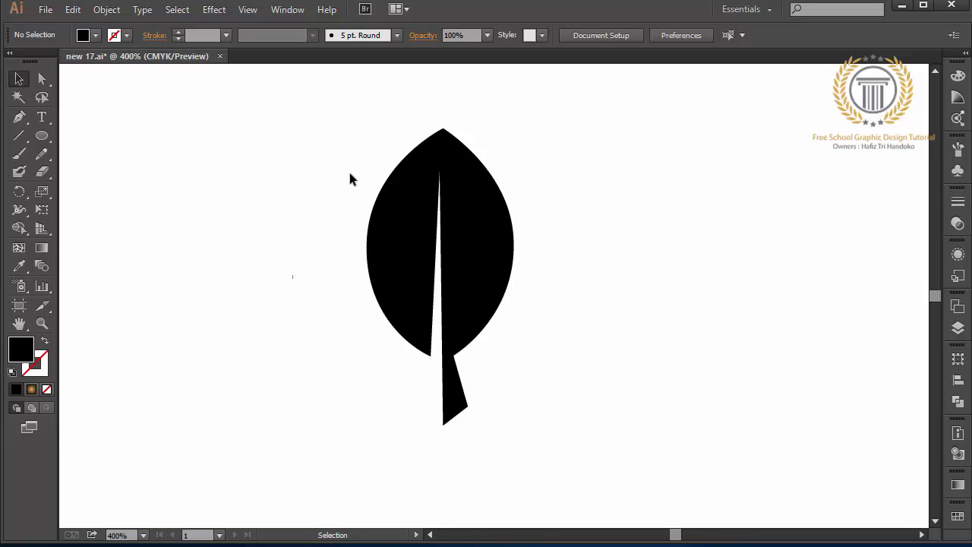
key(ctrl+a)
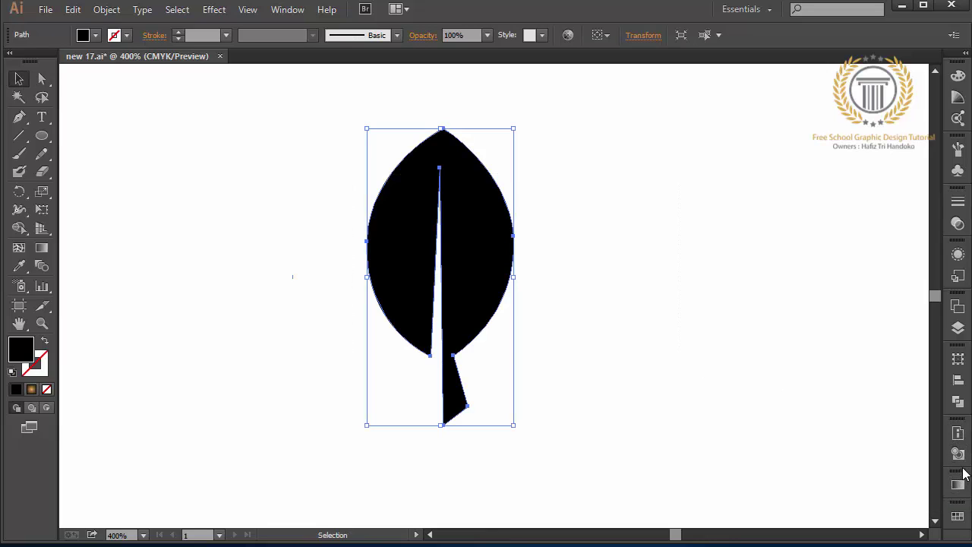
Step: Apply the green radial gradient swatch to the leaf, running vertically from tip to stem
click(959, 513)
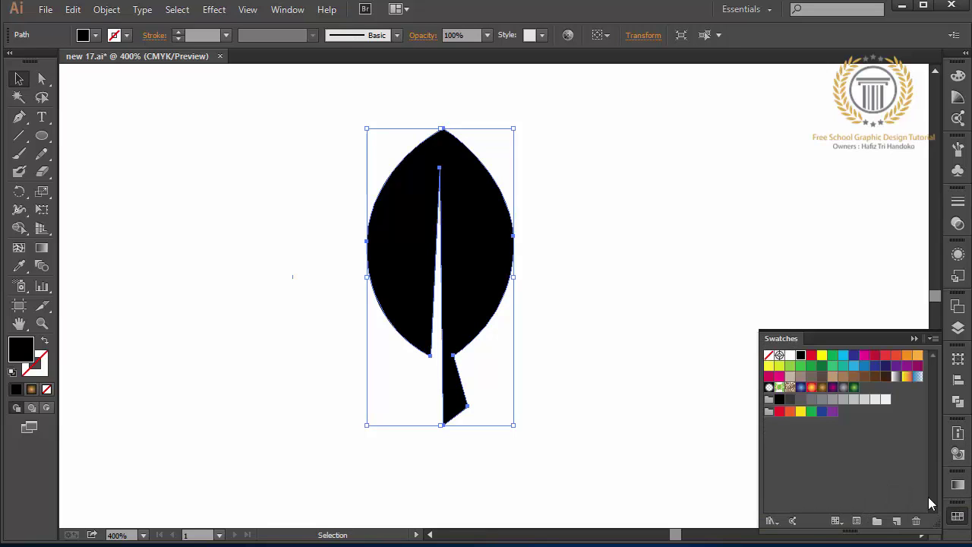
click(854, 389)
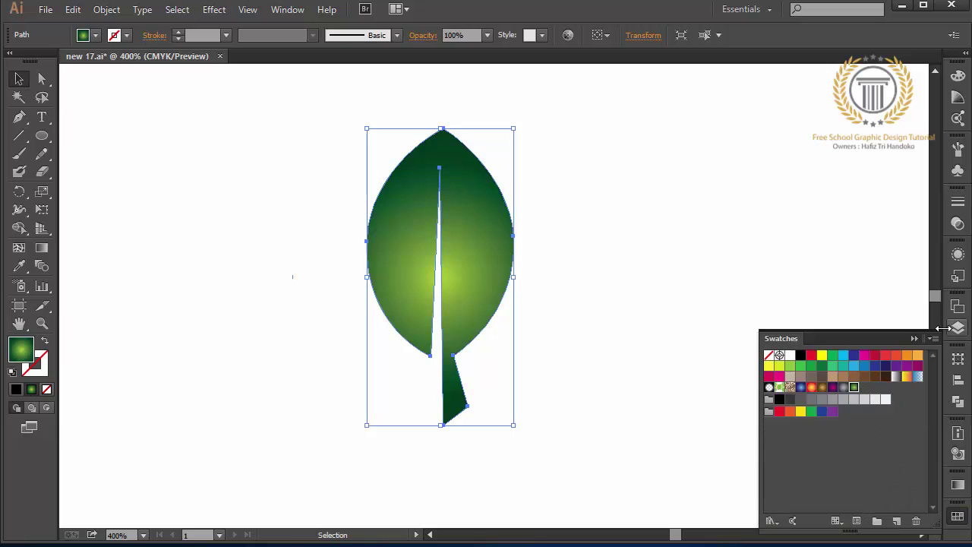
click(915, 338)
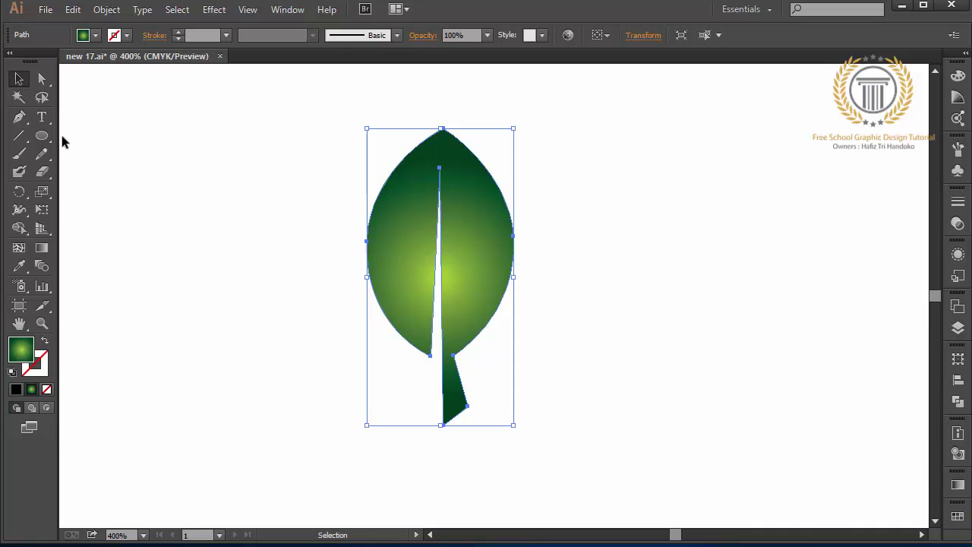
click(43, 249)
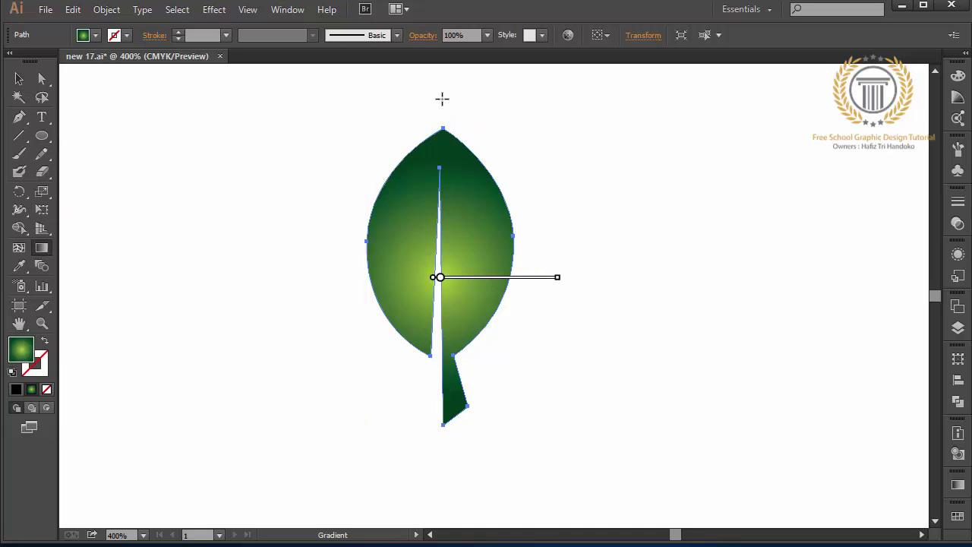
drag(441, 91, 442, 468)
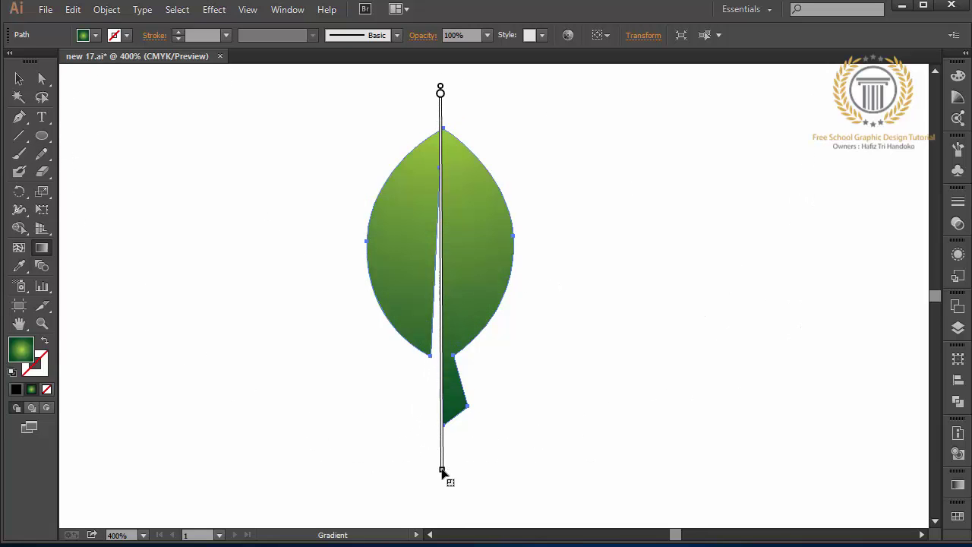
click(19, 78)
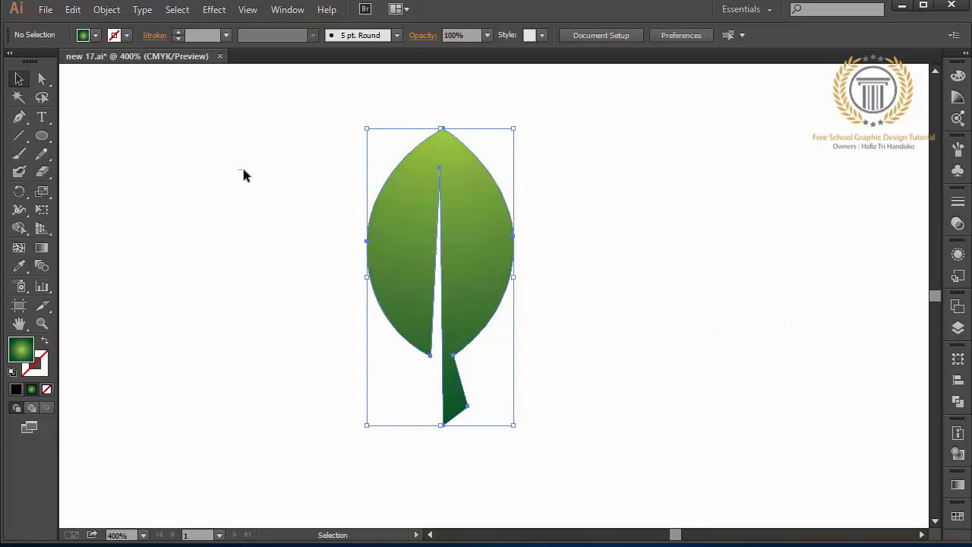
click(240, 171)
Step: Draw a thin triangle beside the vein and fill it light green
click(19, 117)
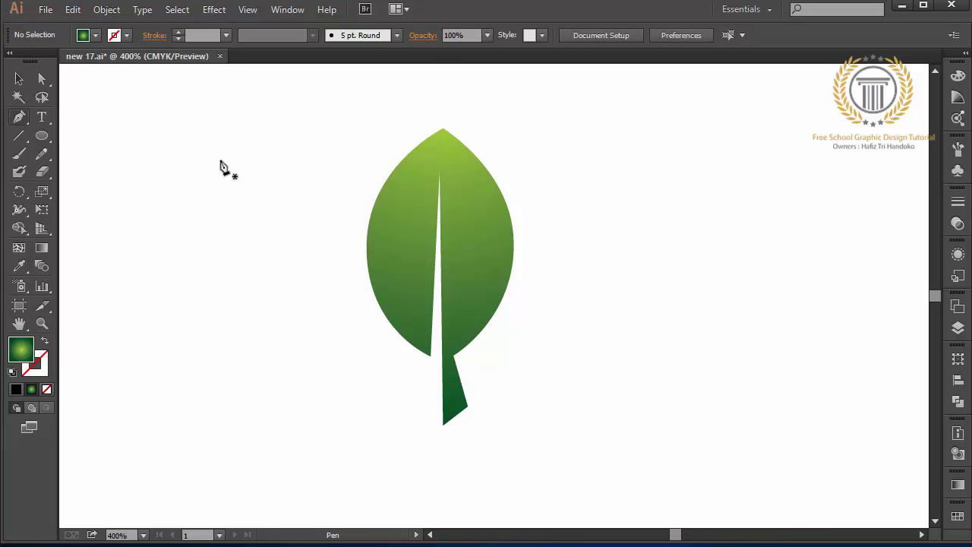
click(441, 178)
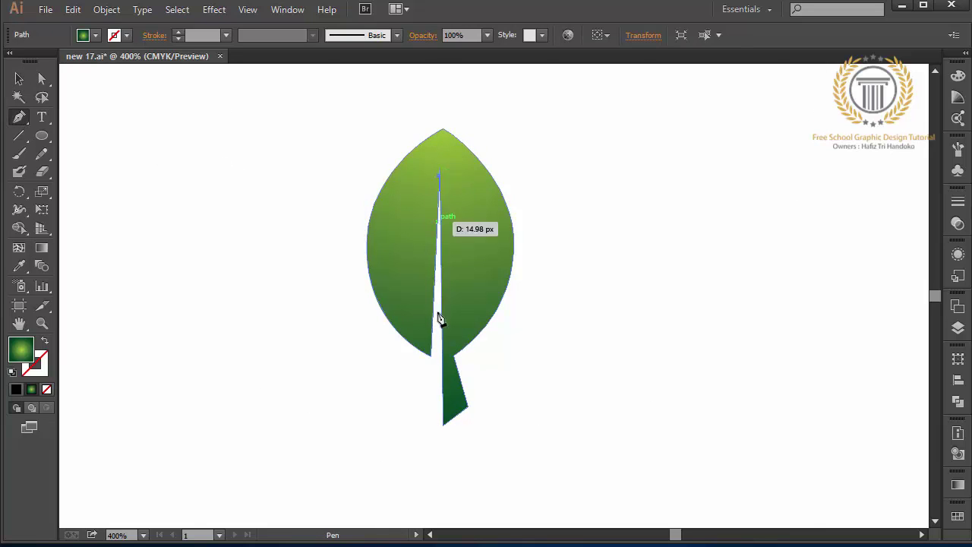
click(429, 355)
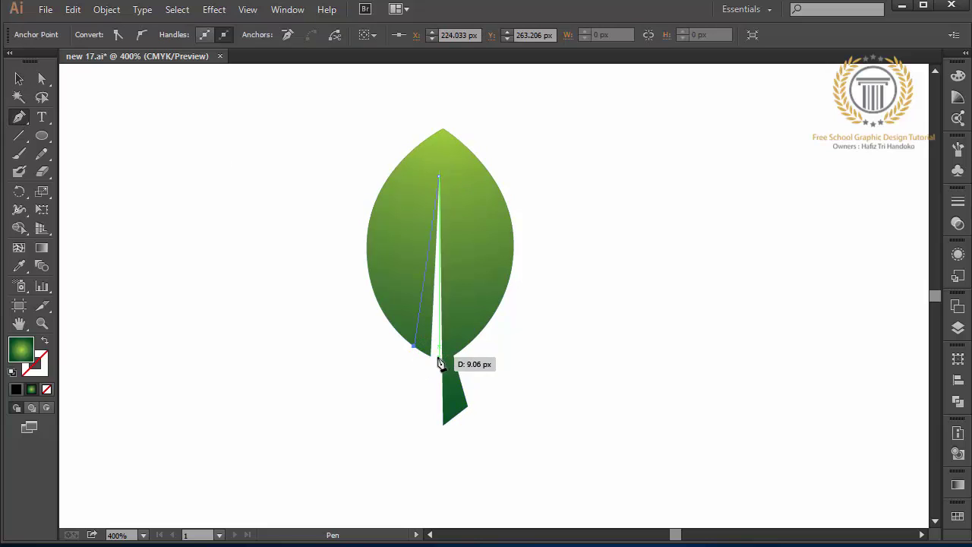
click(435, 361)
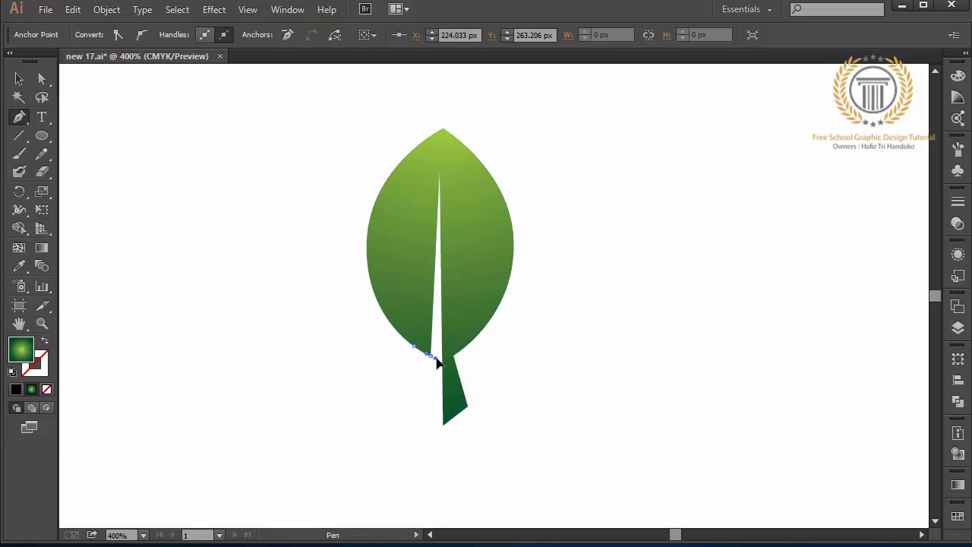
click(431, 362)
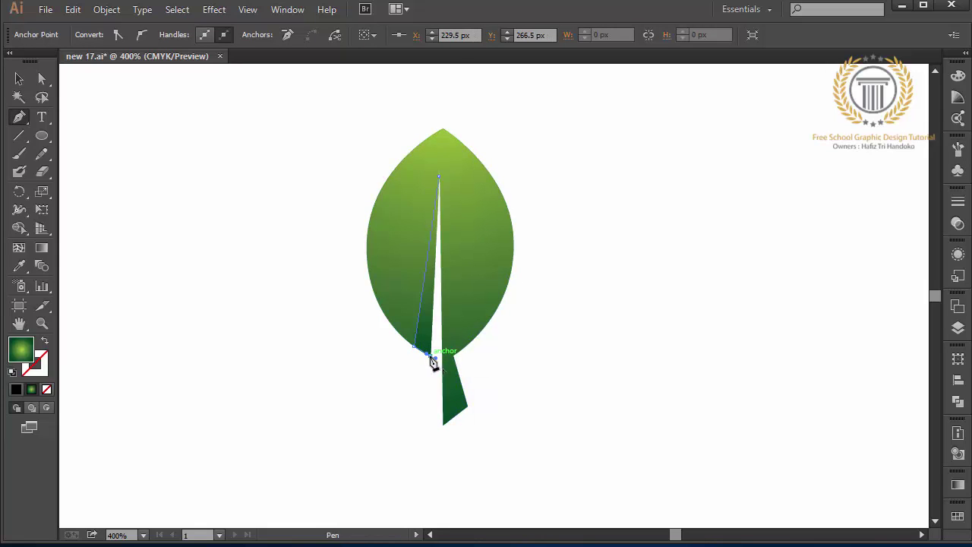
click(439, 181)
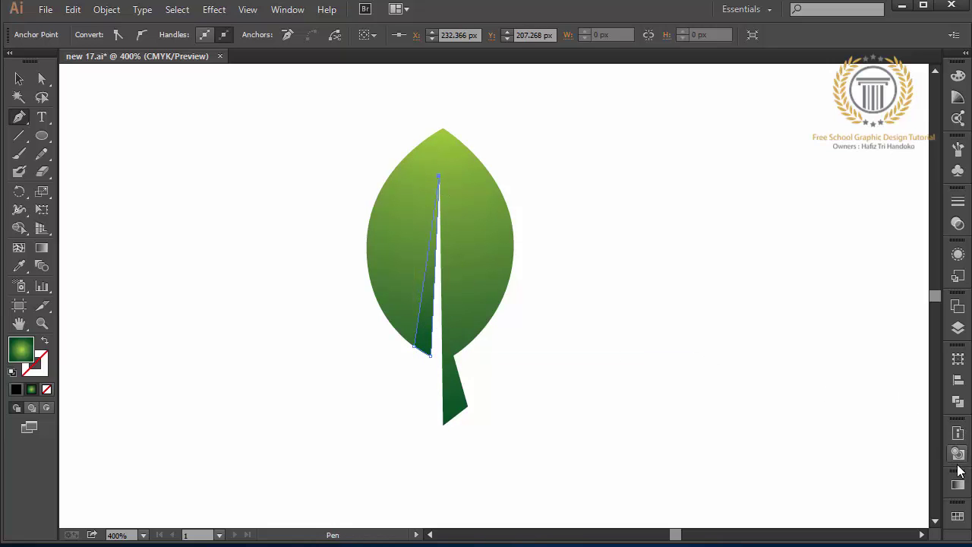
click(958, 516)
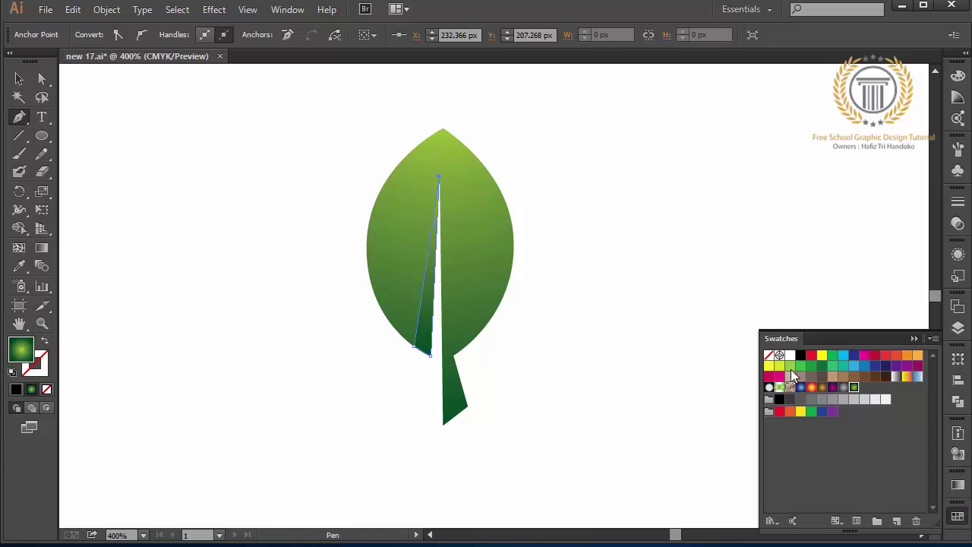
click(790, 367)
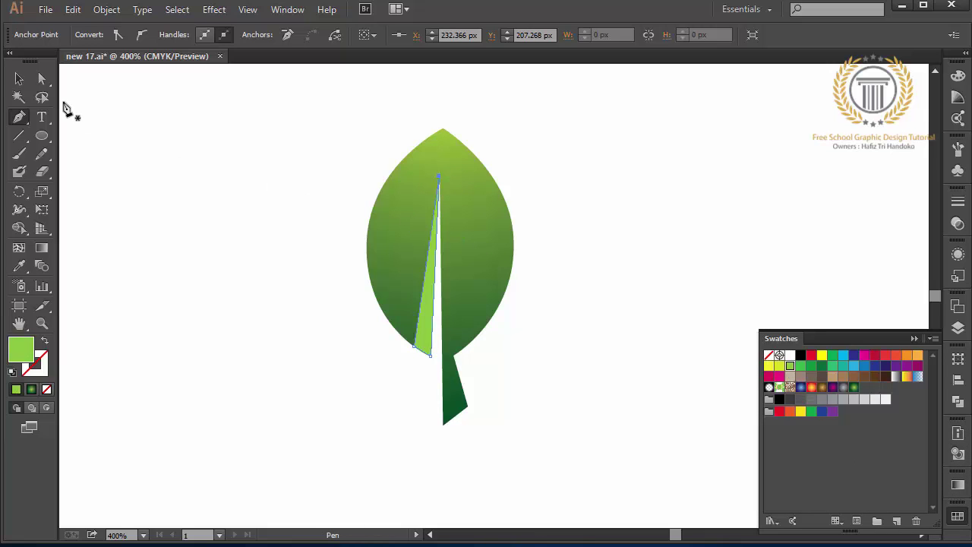
Step: Recolour the leaf body with a flat green swatch
click(20, 79)
click(479, 220)
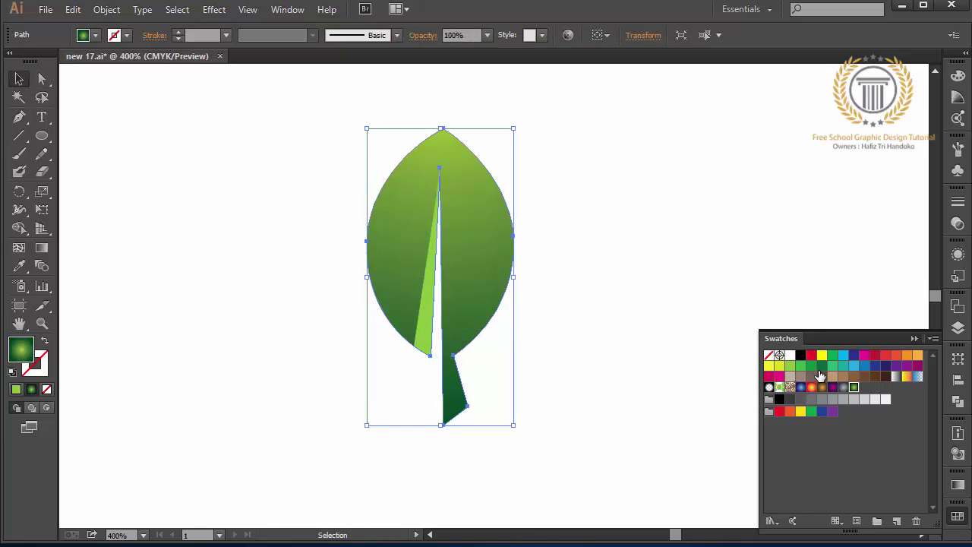
click(790, 367)
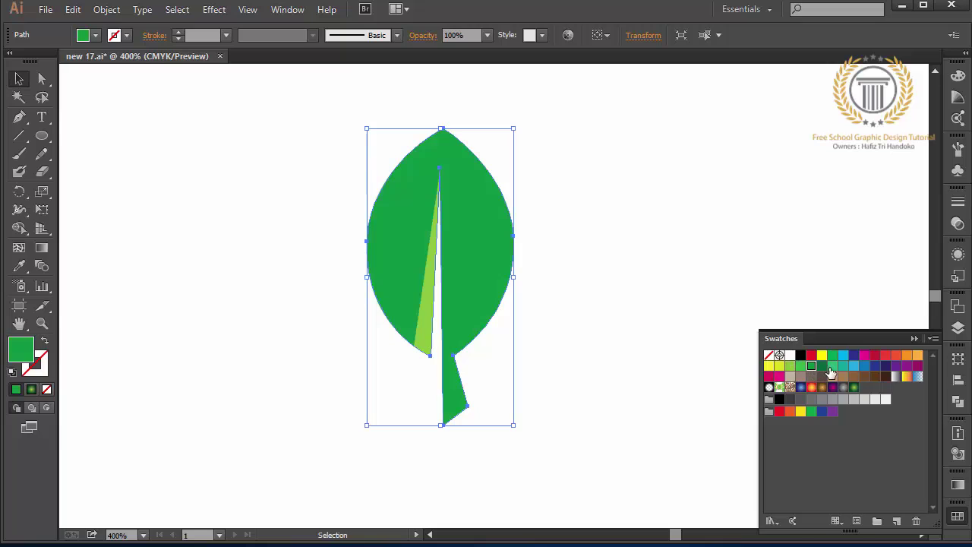
click(914, 339)
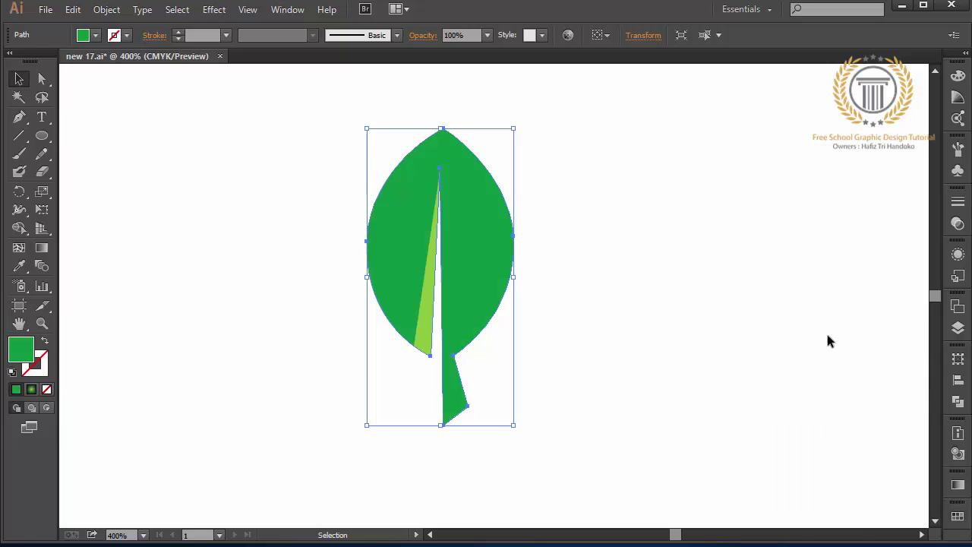
click(677, 323)
Step: Begin tracing a highlight shape along the leaf's right edge, restarting the path a few times
click(20, 118)
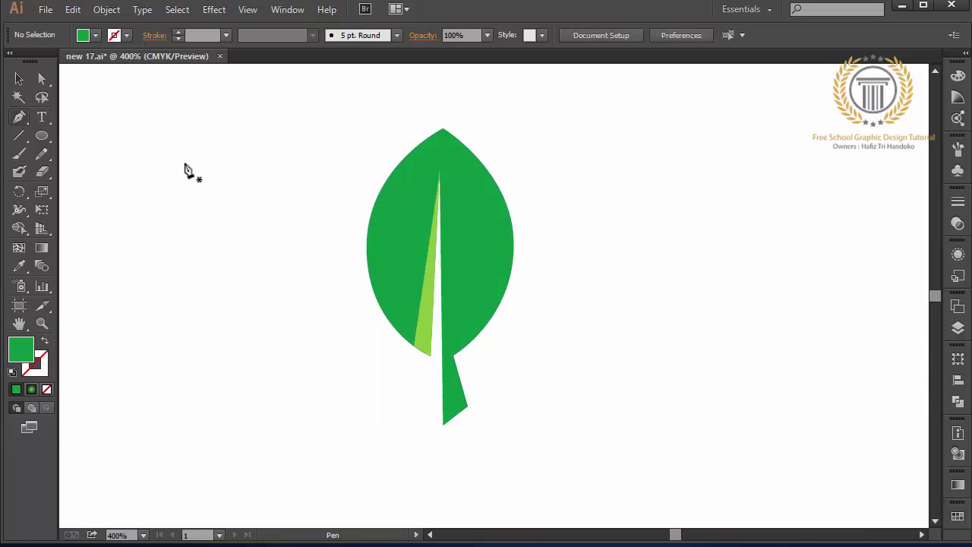
click(444, 132)
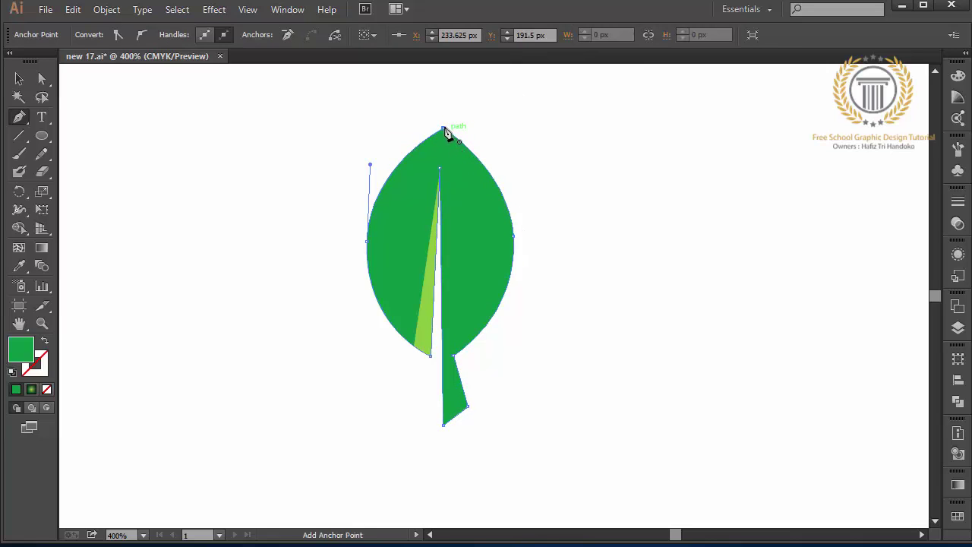
click(445, 131)
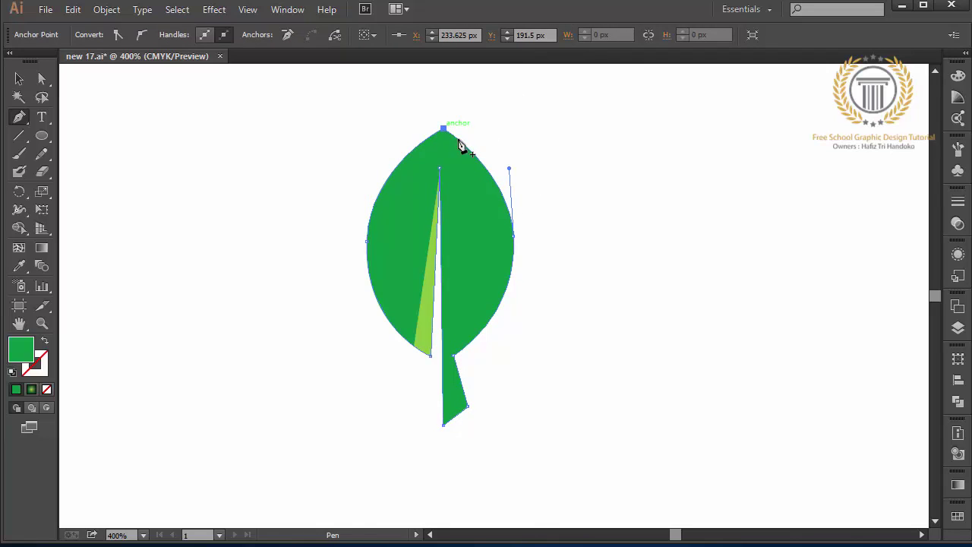
ctrl+click(618, 224)
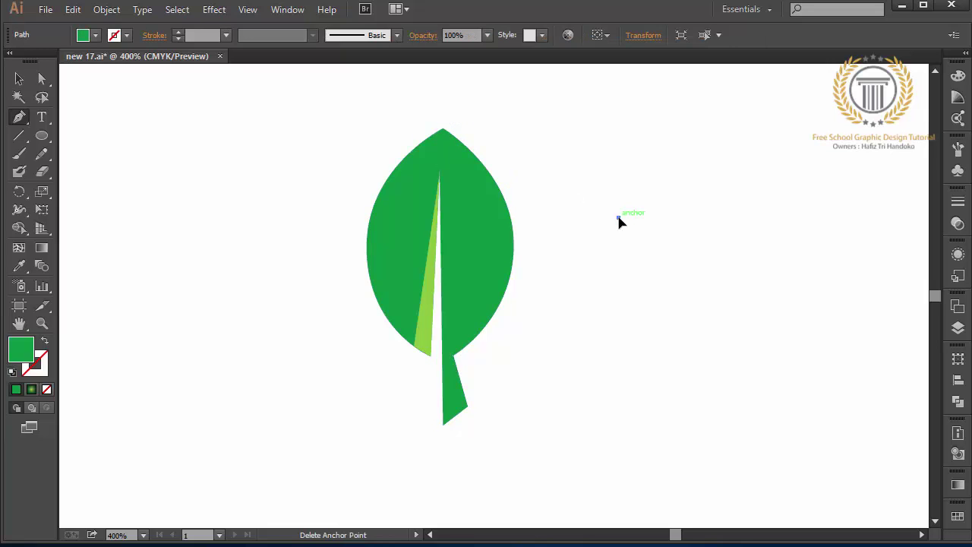
click(443, 133)
drag(500, 265, 499, 275)
drag(488, 357, 489, 351)
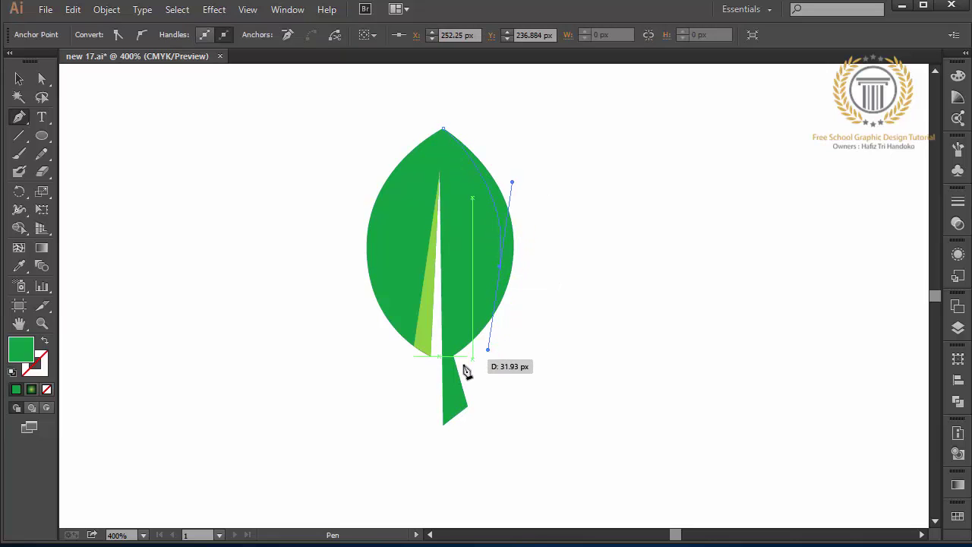
click(453, 356)
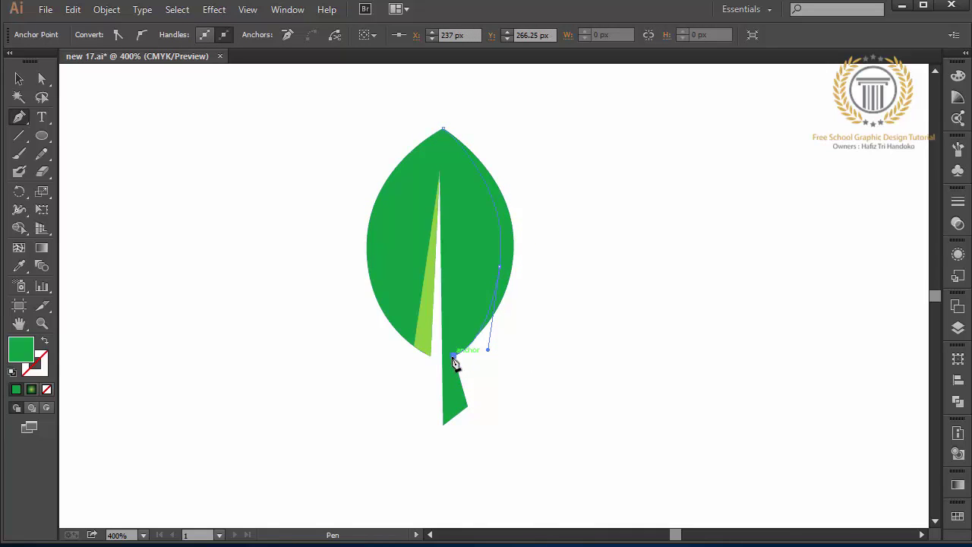
ctrl+click(454, 366)
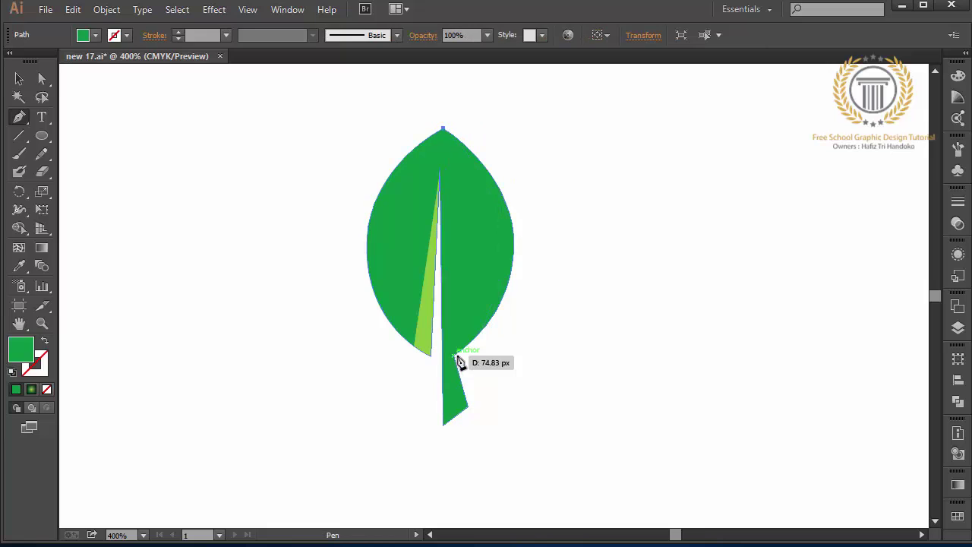
click(500, 232)
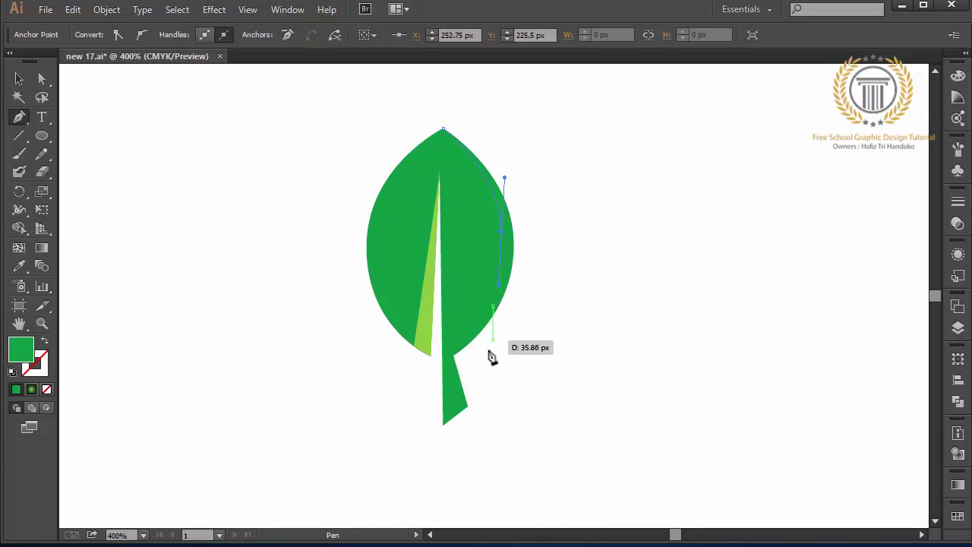
click(454, 356)
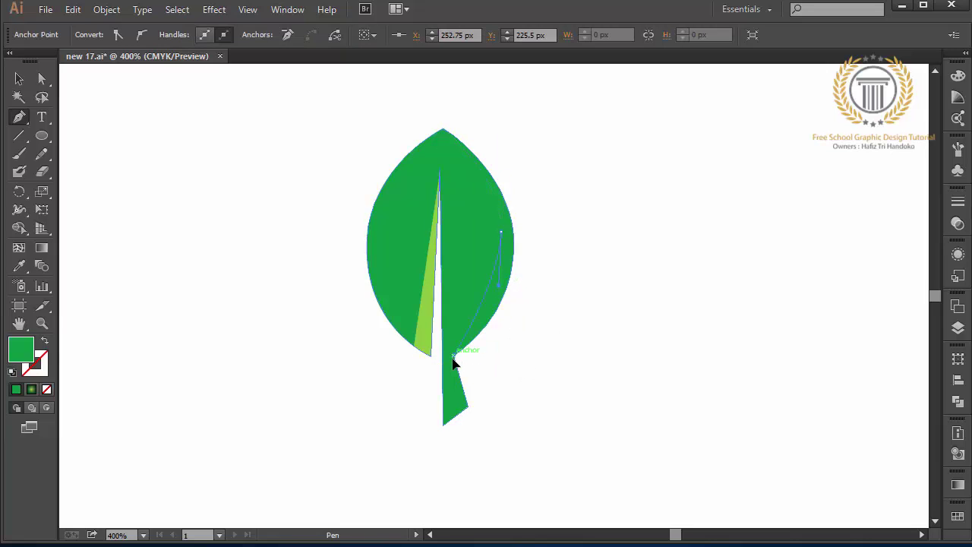
ctrl+click(459, 354)
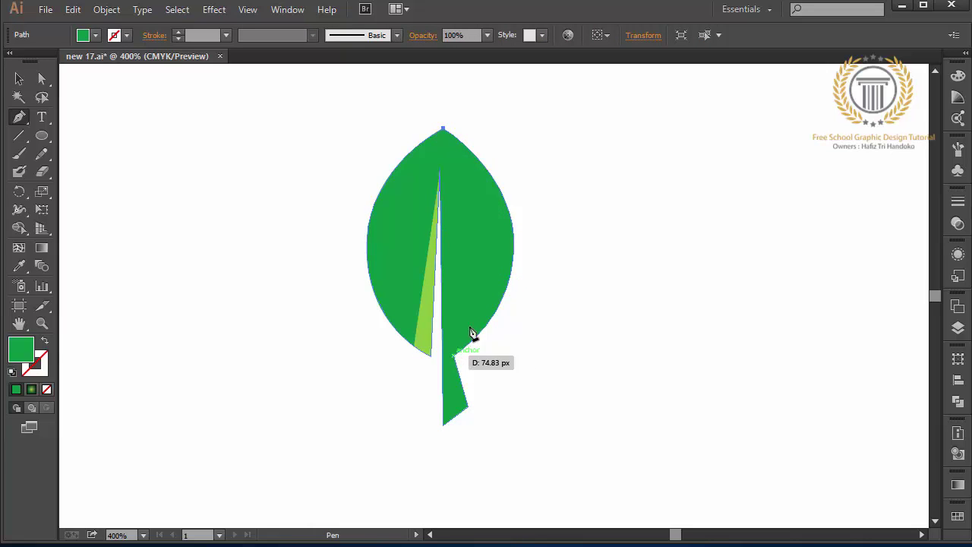
Step: Draw the right-edge crescent closed at the tip and eyedrop the sliver's light green into it
drag(500, 246, 497, 330)
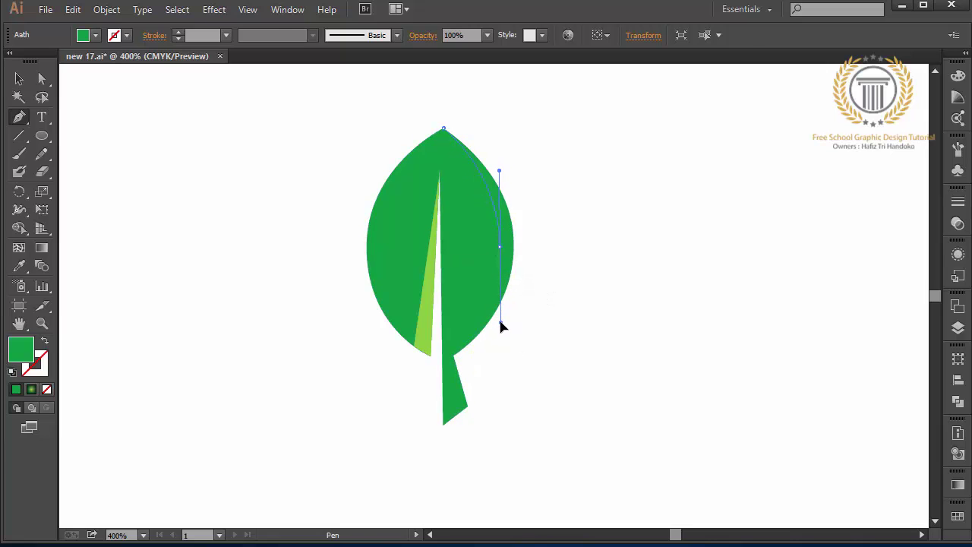
drag(453, 354, 454, 363)
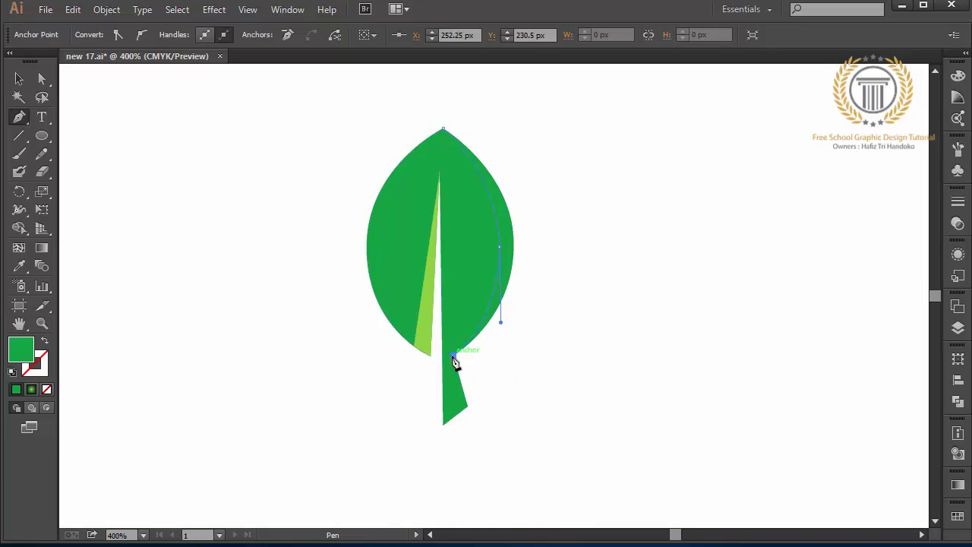
drag(500, 246, 513, 246)
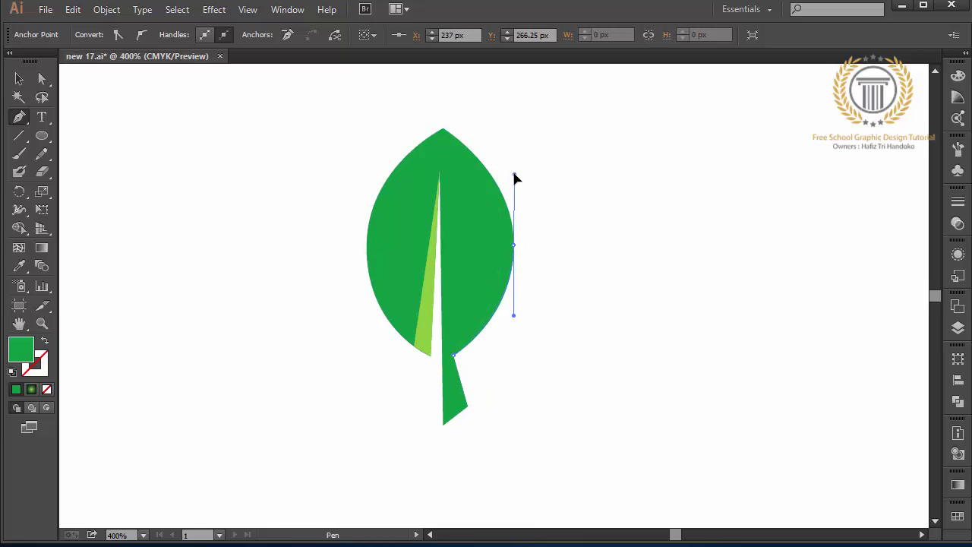
drag(515, 175, 514, 169)
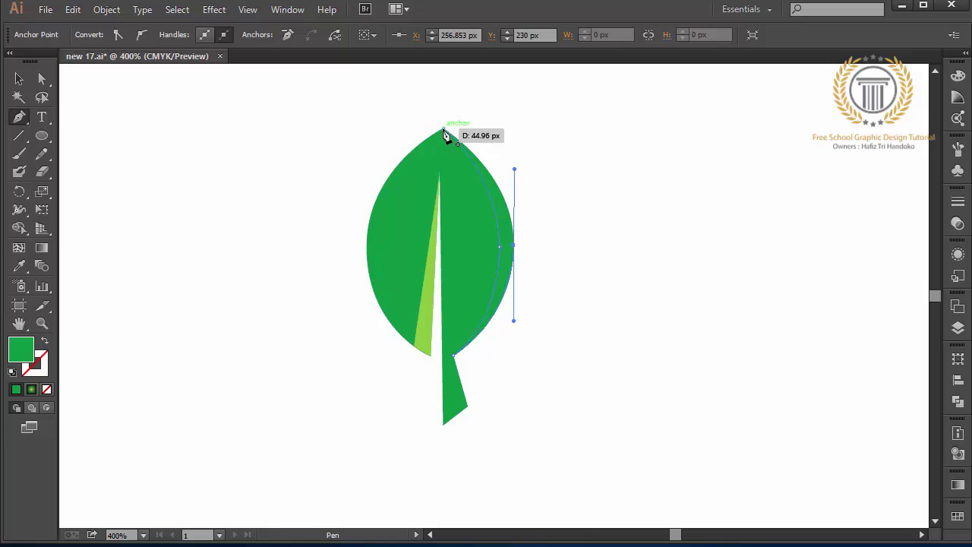
click(443, 133)
click(19, 266)
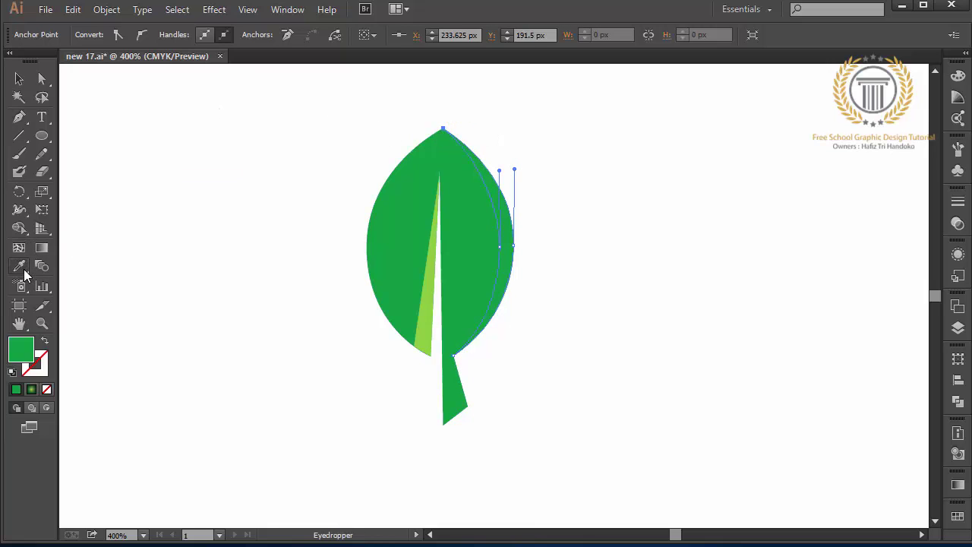
click(424, 323)
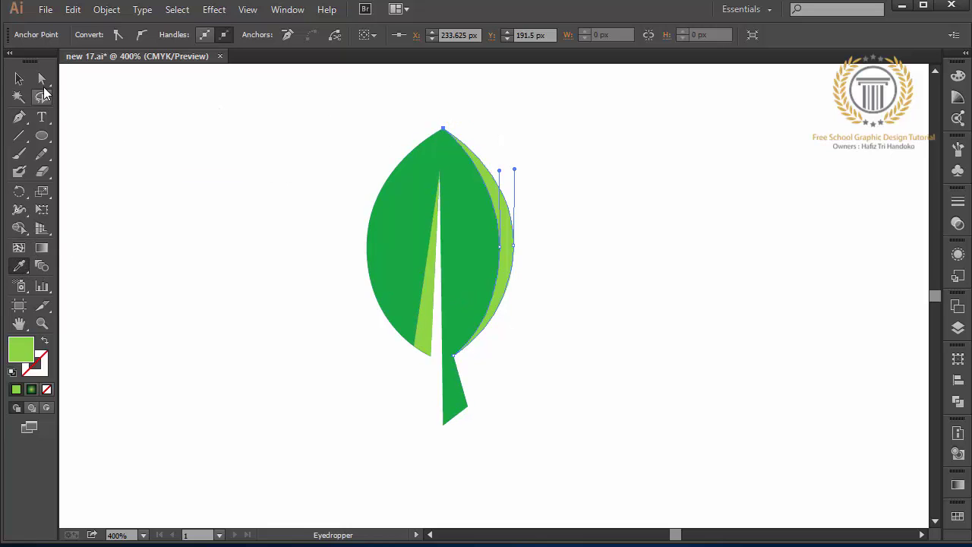
click(19, 79)
click(217, 190)
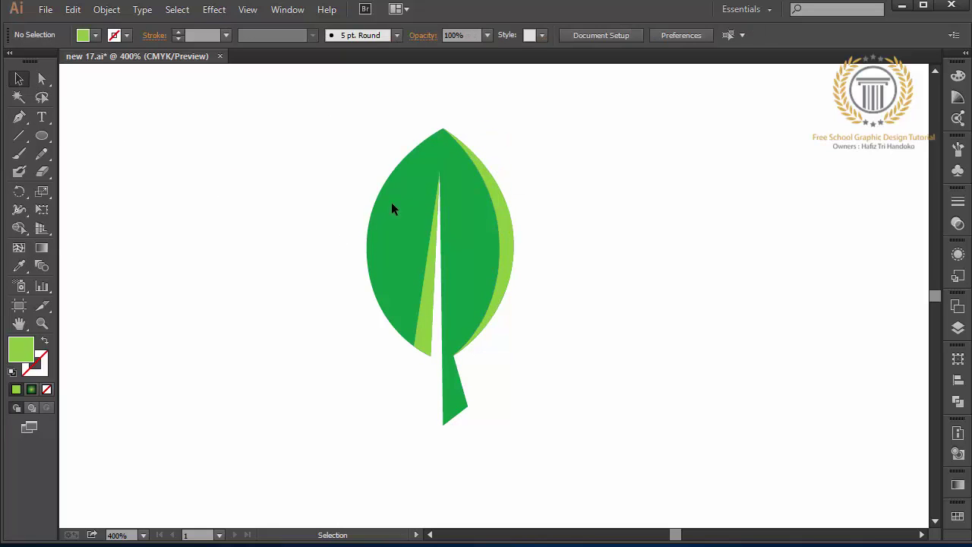
Step: Group the leaf, vein sliver and crescent, and scale the group to about half size
drag(554, 182, 350, 404)
right_click(350, 404)
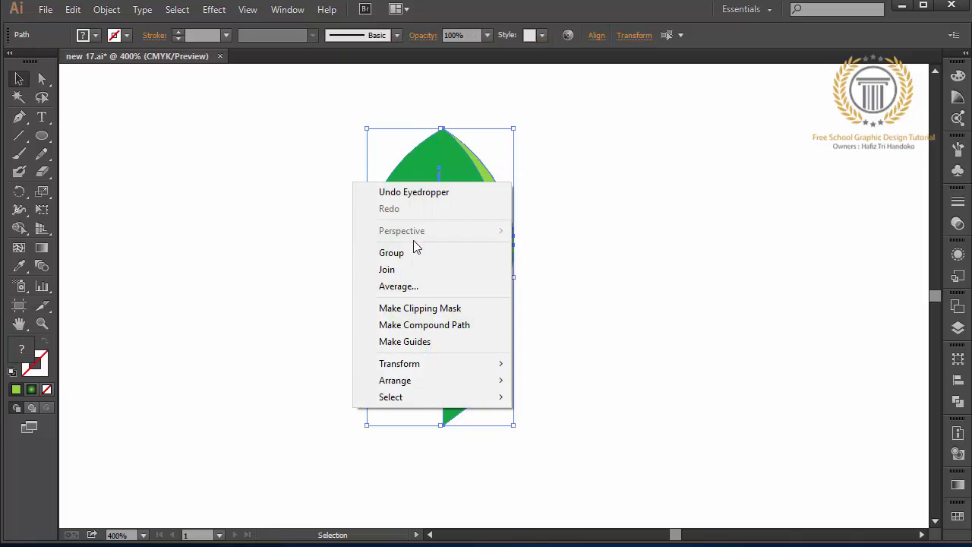
click(407, 254)
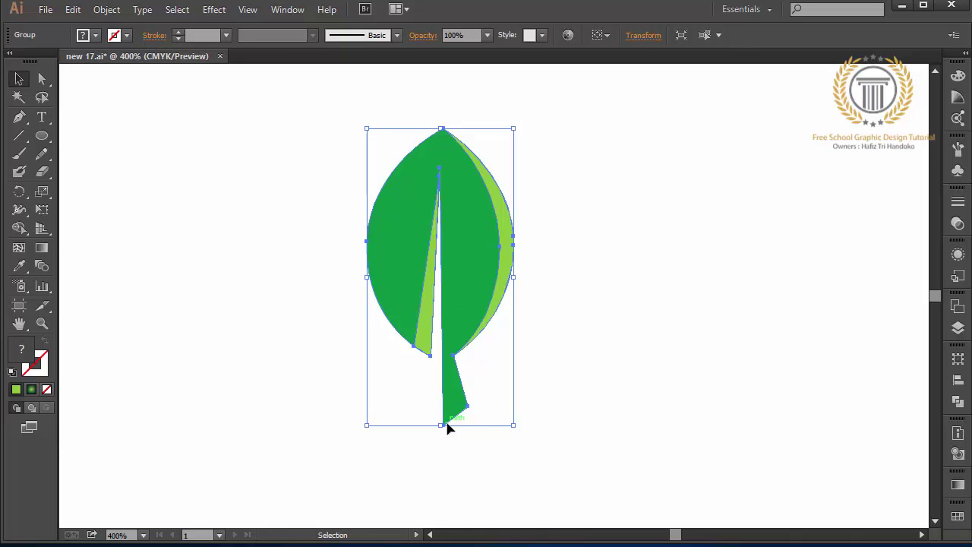
drag(441, 425, 440, 296)
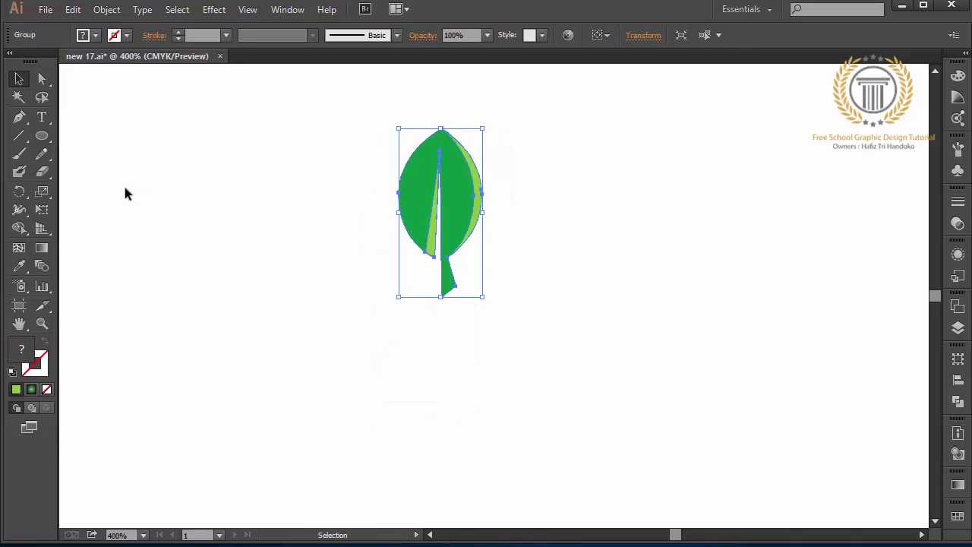
click(19, 192)
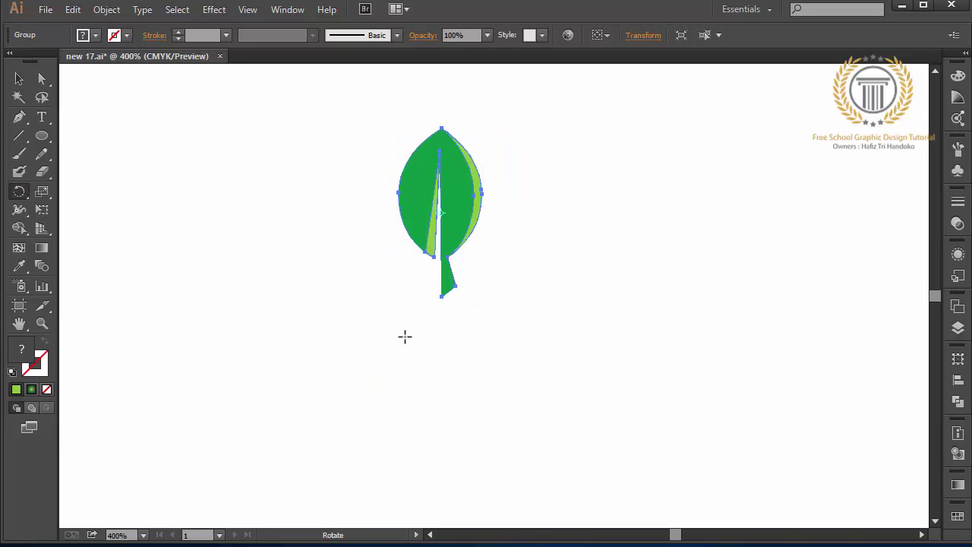
Step: Copy the leaf at 60° around a centre below its stem, repeating with Ctrl+D
alt+click(414, 285)
click(555, 346)
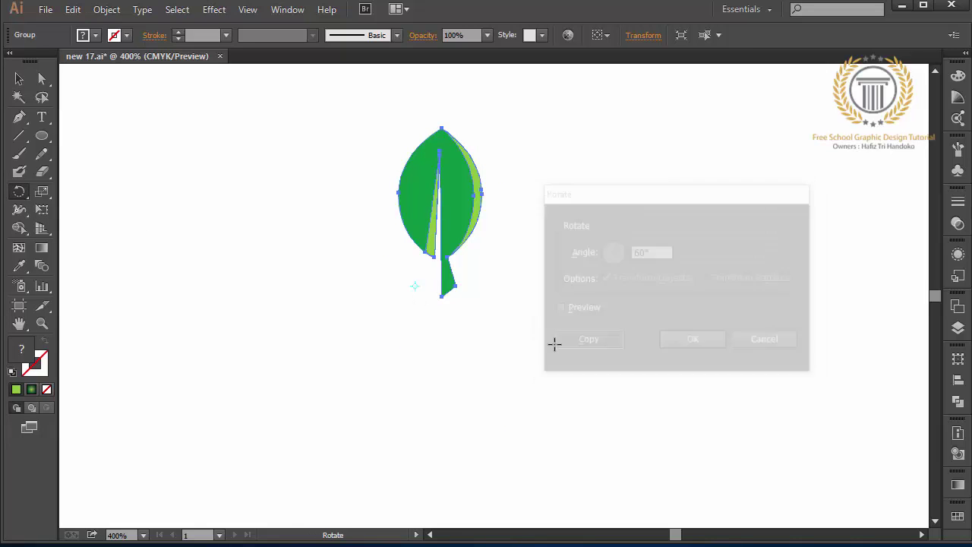
key(ctrl+z)
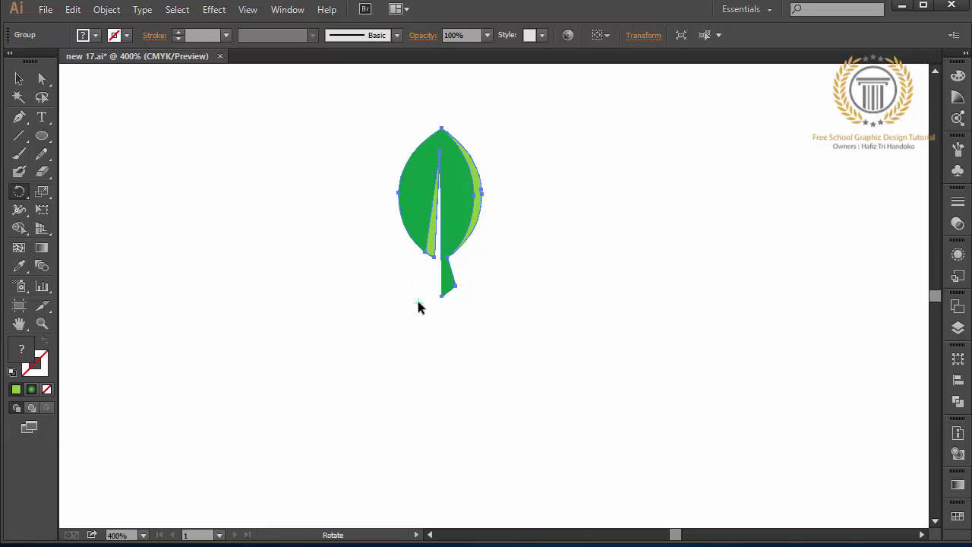
alt+click(419, 302)
click(577, 343)
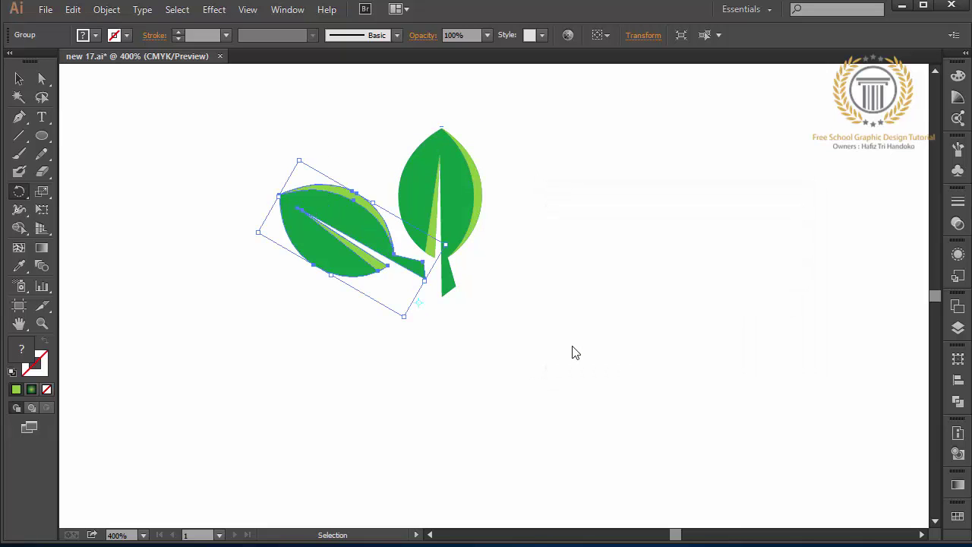
key(ctrl+d)
key(ctrl+d)
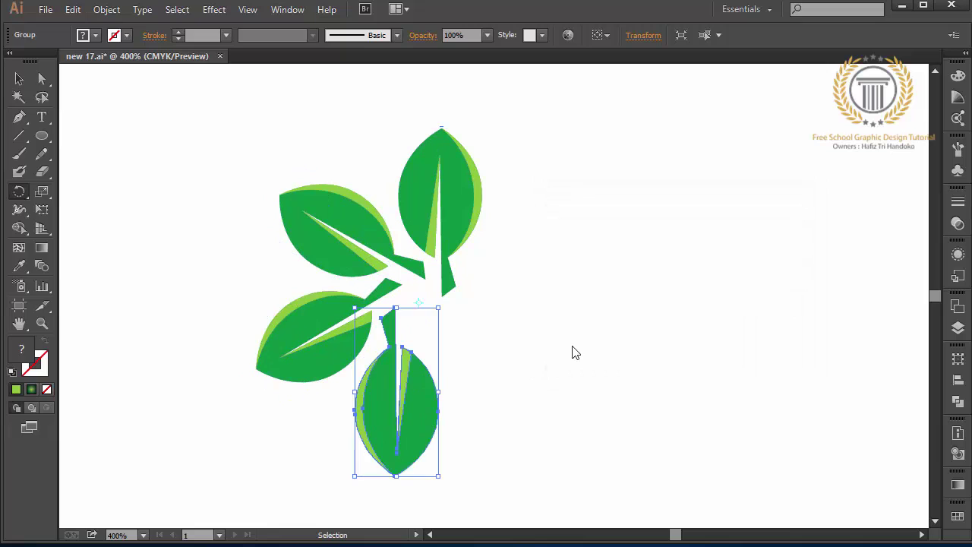
key(ctrl+d)
key(ctrl+d)
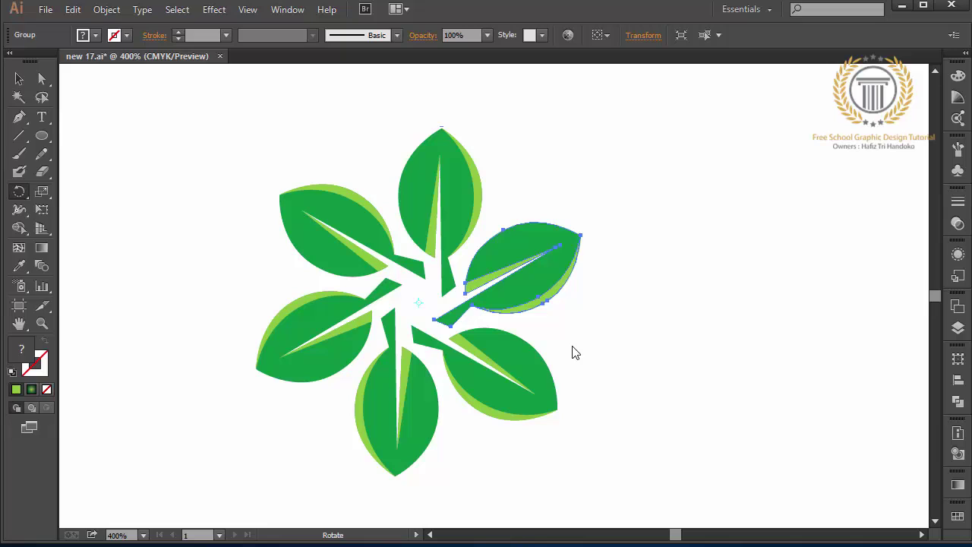
Step: Select all six leaves and ungroup them
click(19, 79)
click(236, 179)
click(459, 197)
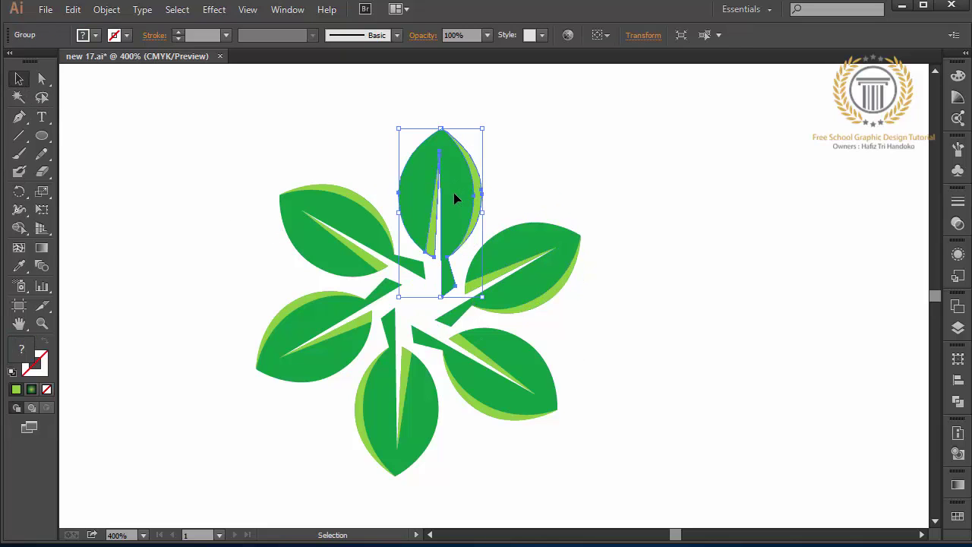
mouse_move(456, 199)
mouse_down()
mouse_move(583, 146)
mouse_move(331, 392)
mouse_up()
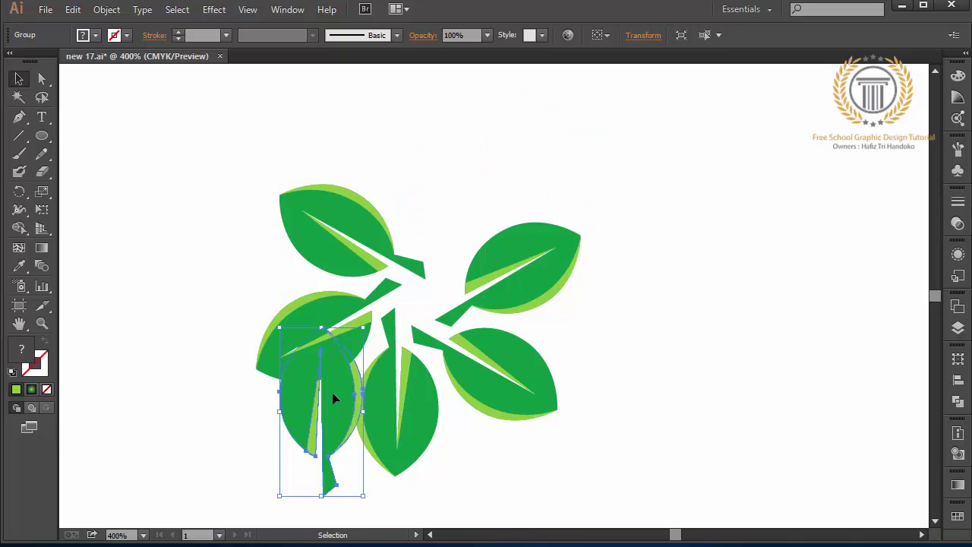
key(ctrl+z)
key(ctrl+z)
drag(644, 173, 256, 437)
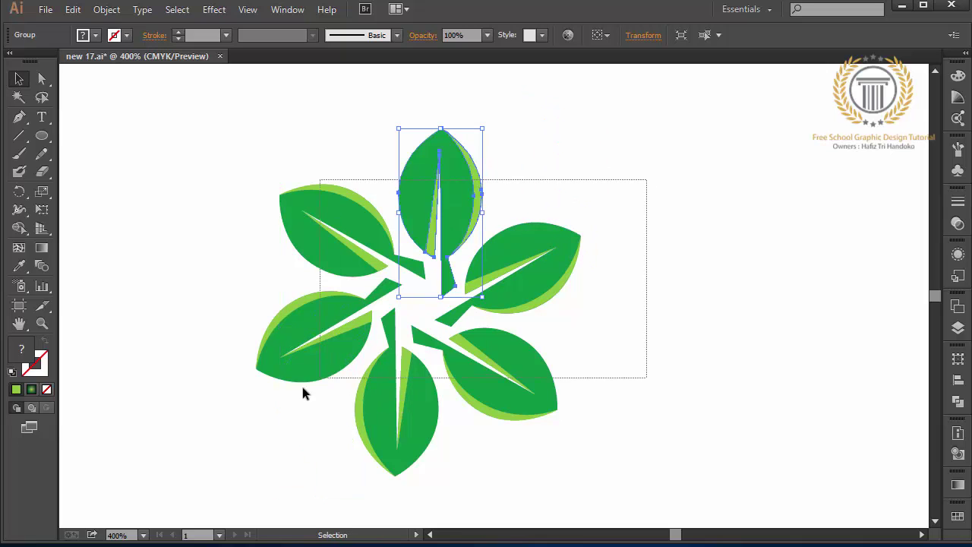
right_click(256, 437)
click(302, 363)
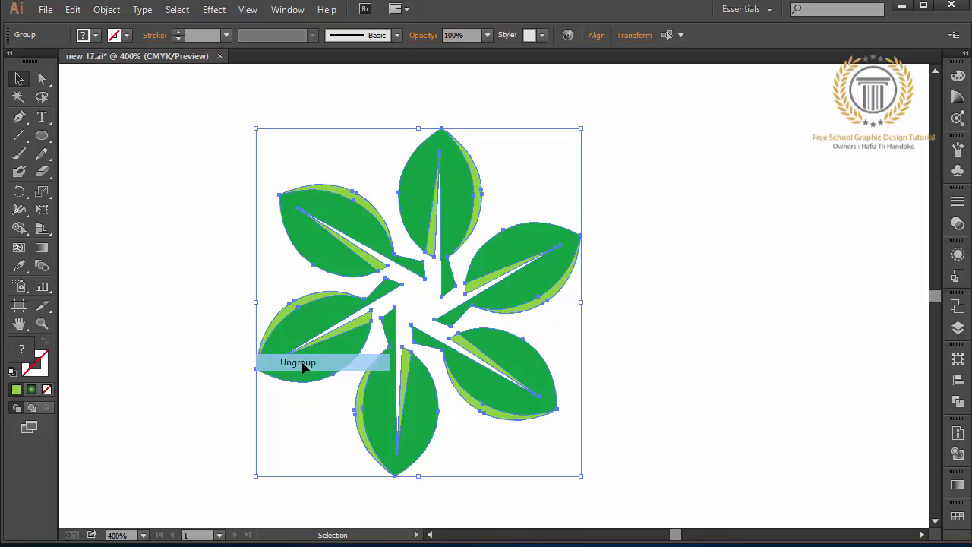
click(653, 319)
Step: Colour the right leaf red-orange and its two highlight pieces light orange
click(526, 281)
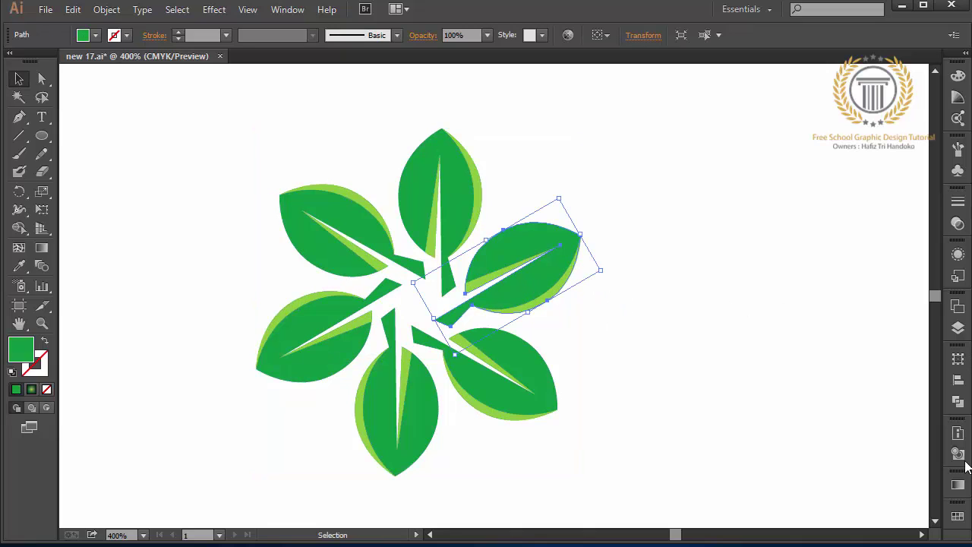
click(958, 516)
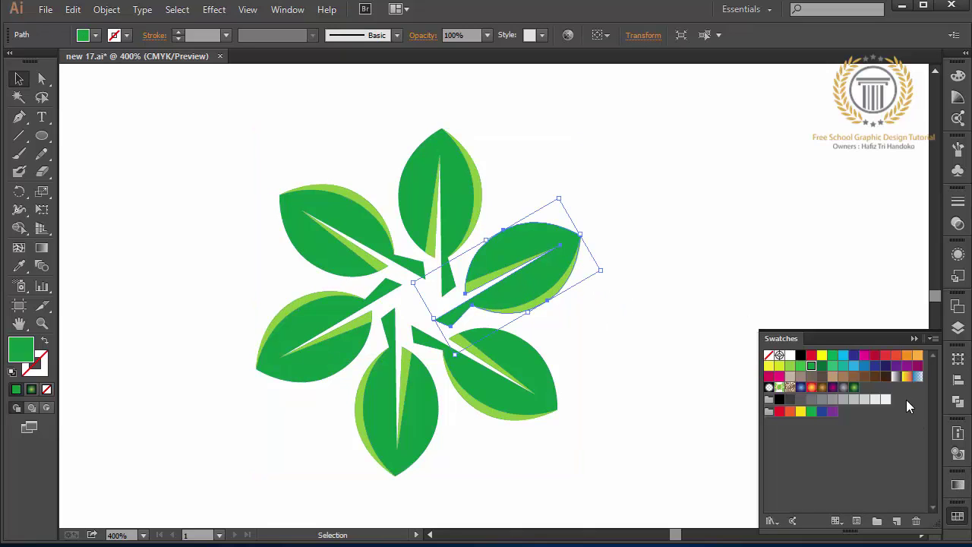
click(896, 355)
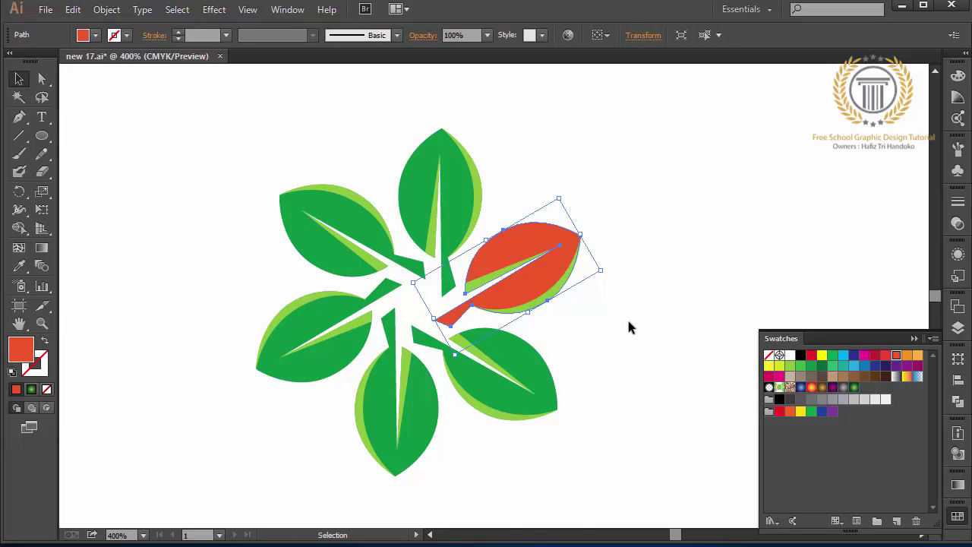
click(547, 304)
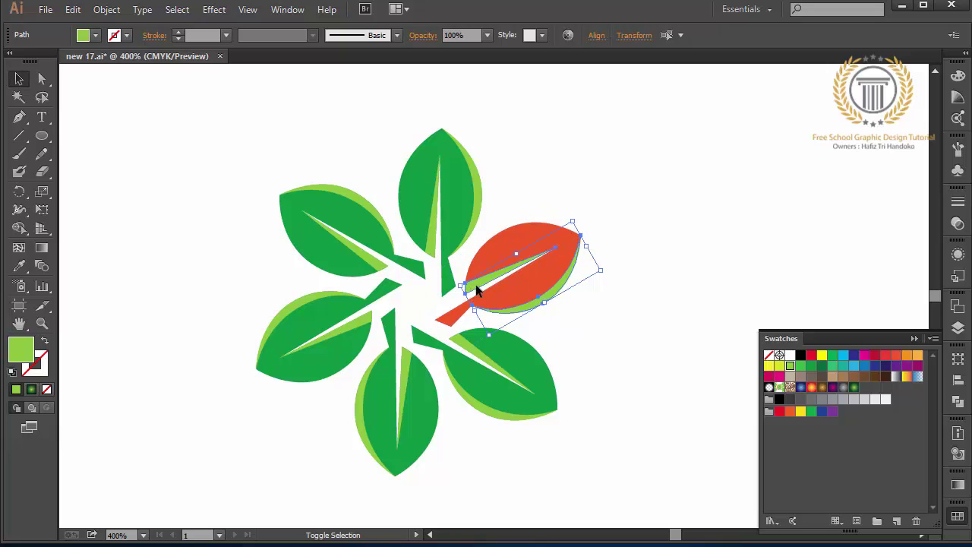
shift+click(466, 287)
click(918, 356)
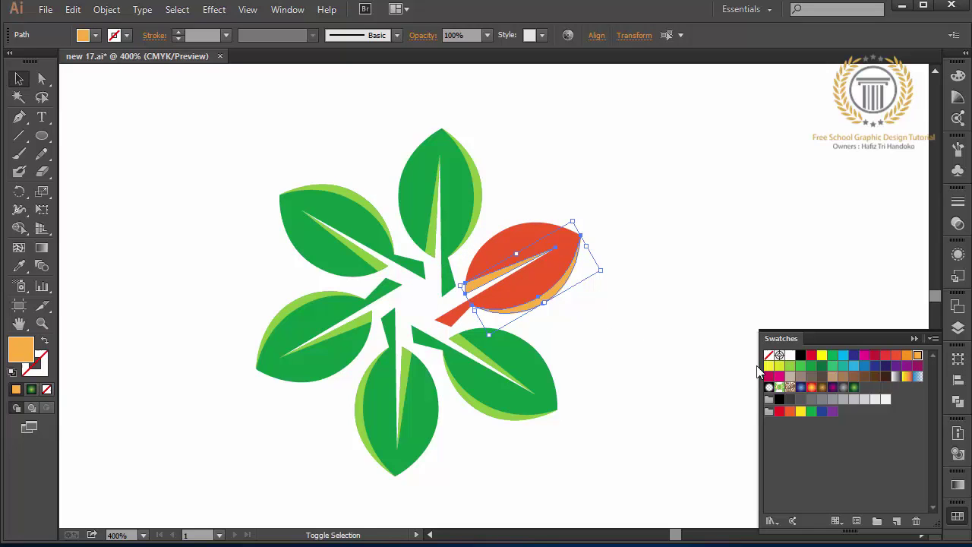
Step: Colour the top leaf blue and its two highlight pieces light blue
click(455, 229)
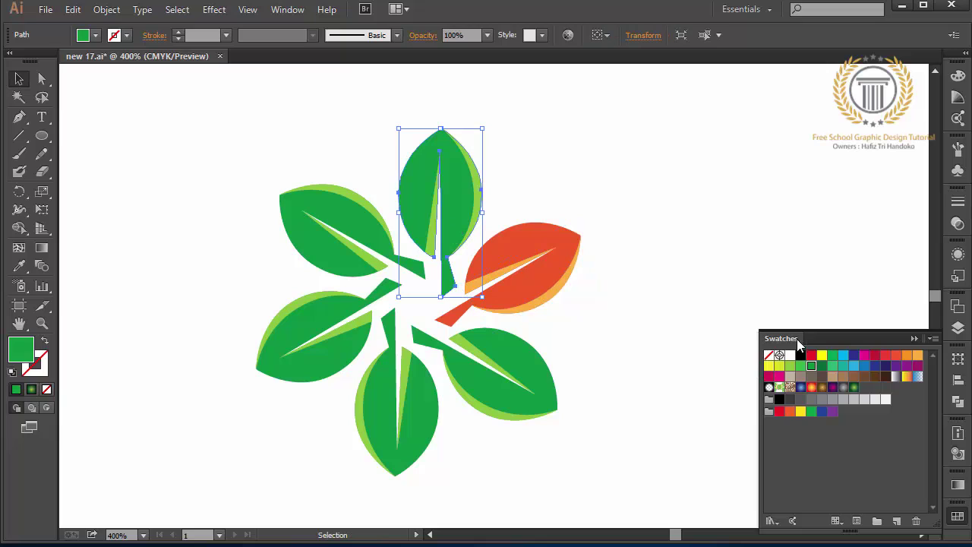
click(864, 365)
click(479, 189)
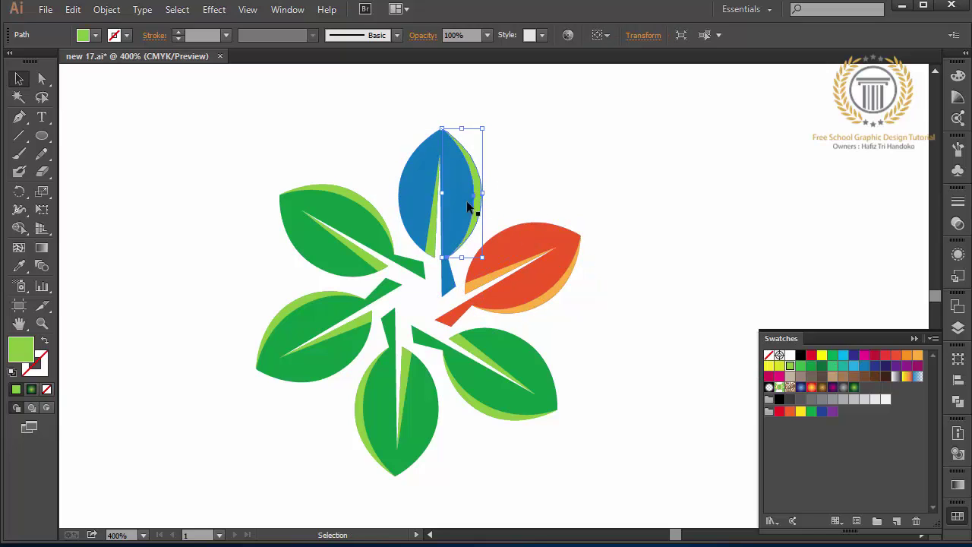
shift+click(435, 230)
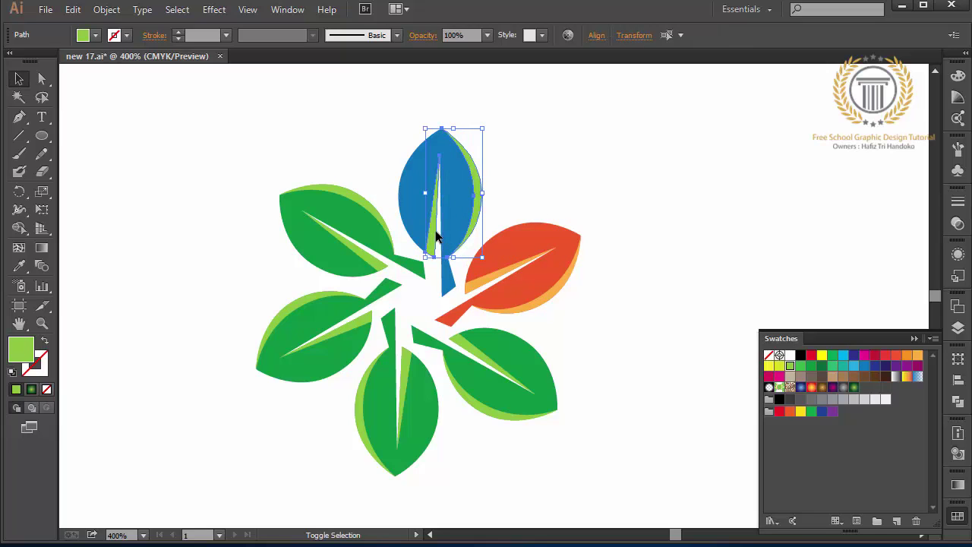
click(843, 366)
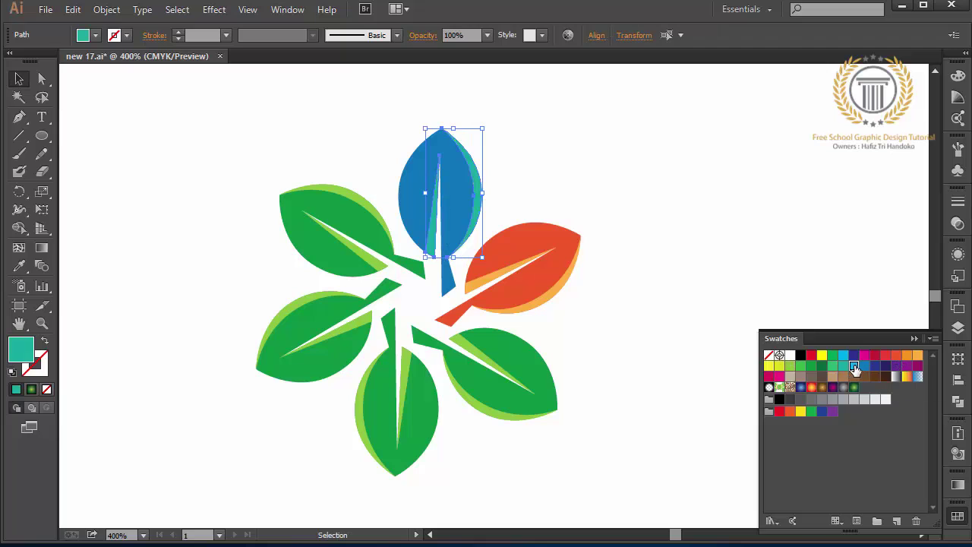
Step: Make the upper-left leaf crimson and its outer highlight rim red
click(334, 253)
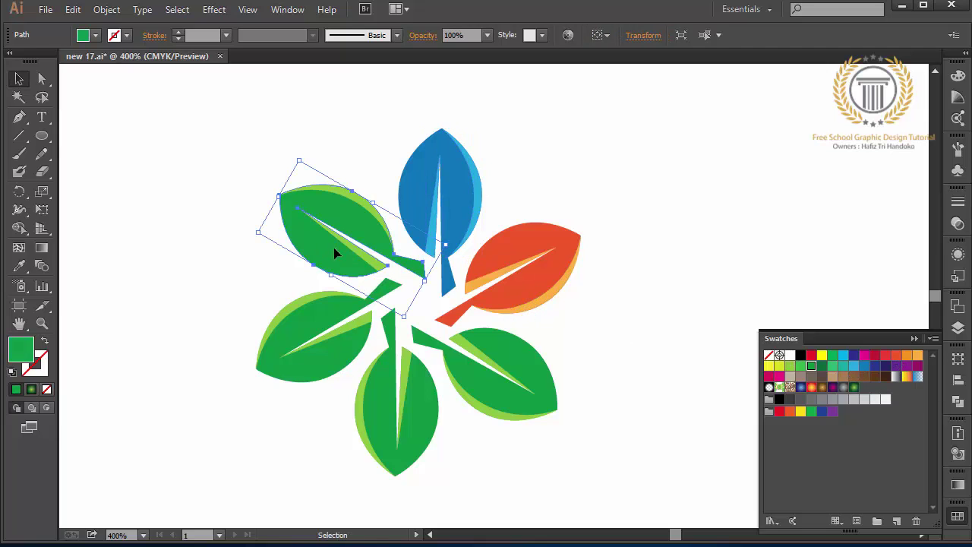
click(875, 355)
click(381, 259)
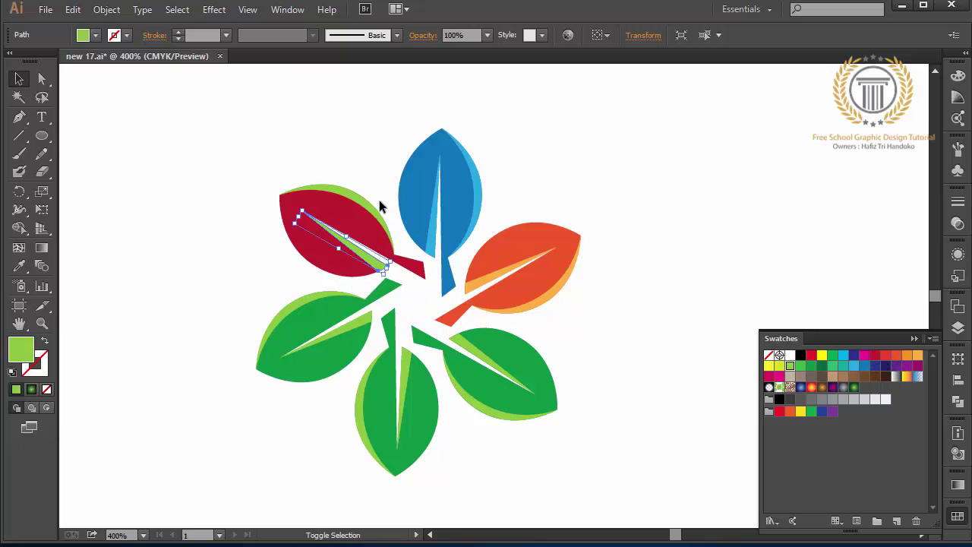
click(384, 213)
click(811, 355)
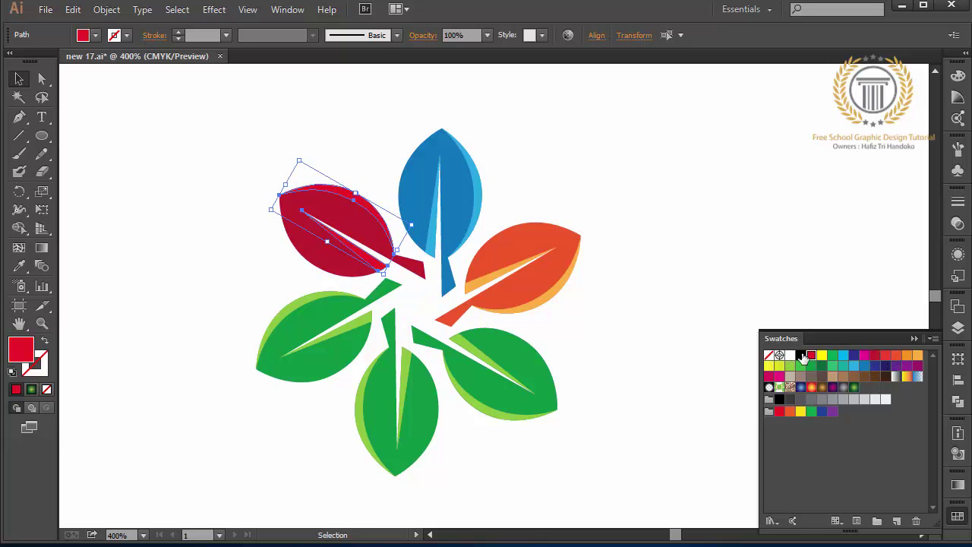
Step: Lighten the upper-left leaf's highlight rim to FF4553 in the Color Picker
double_click(23, 362)
click(729, 256)
click(712, 196)
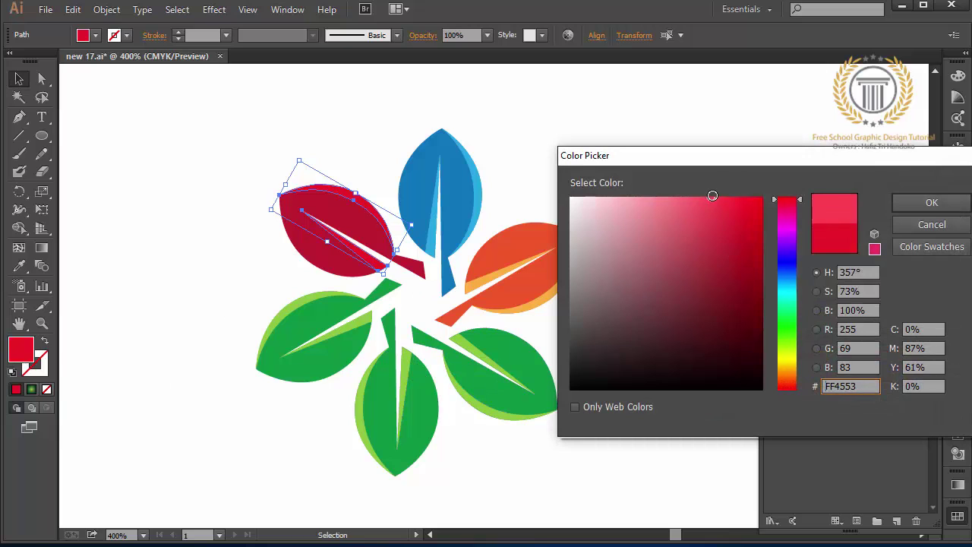
click(932, 202)
click(646, 238)
Step: Make the lower-left leaf brown with pale tan highlight pieces
click(331, 377)
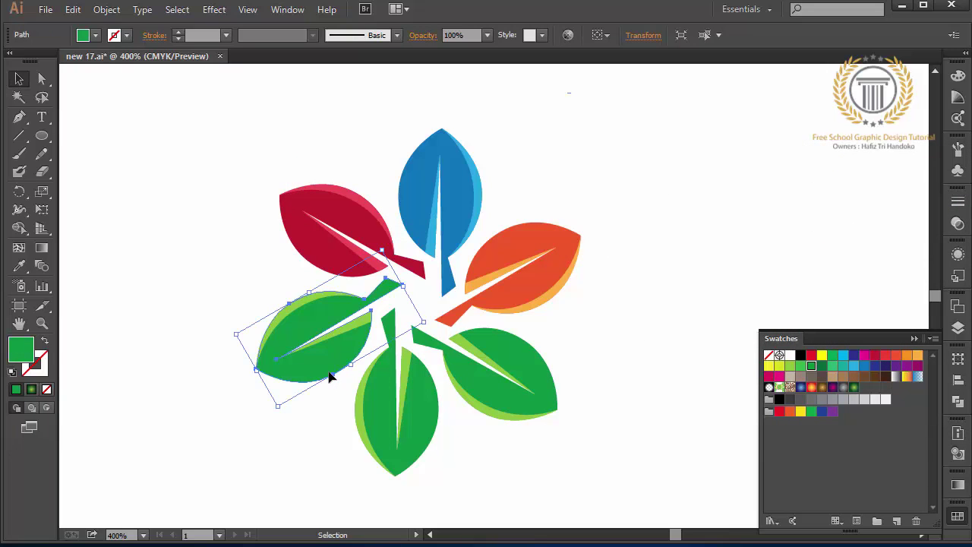
click(897, 366)
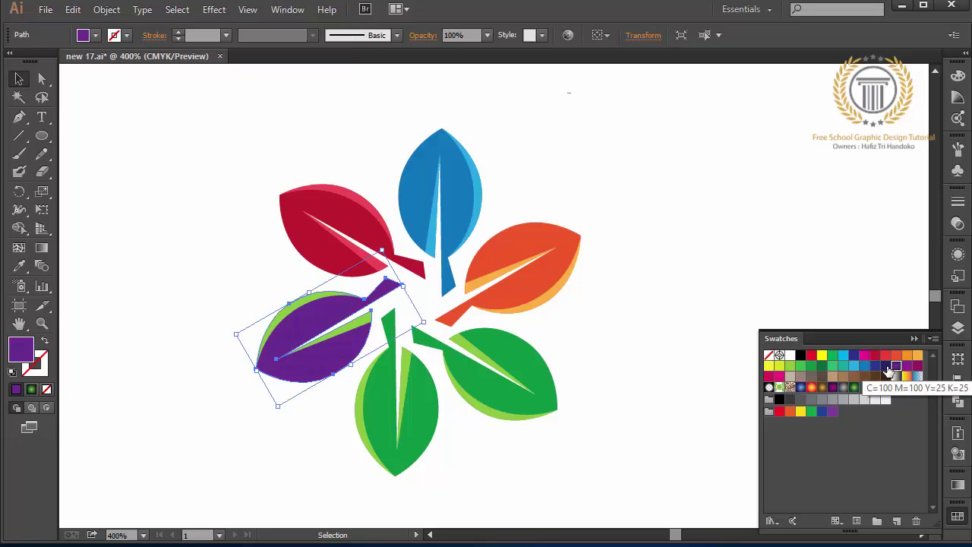
click(885, 367)
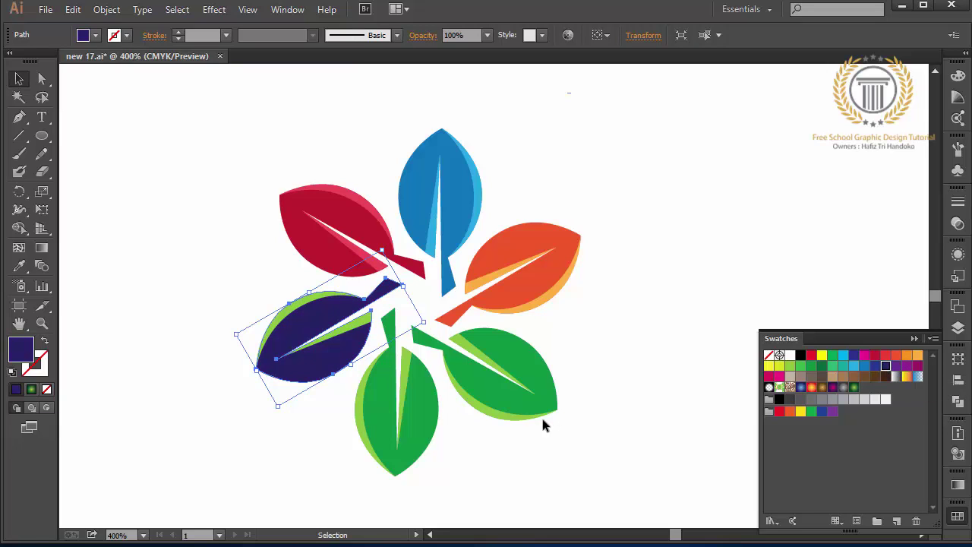
click(864, 376)
click(351, 331)
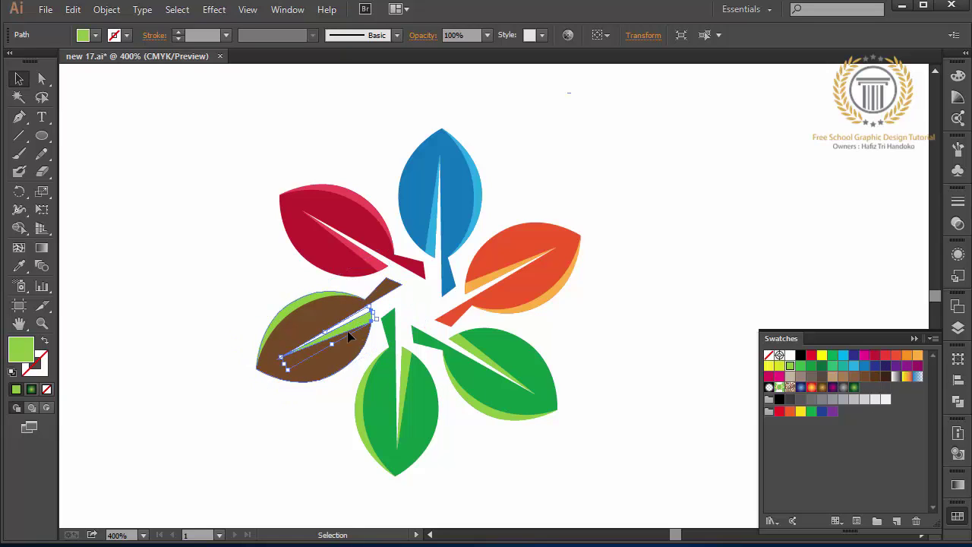
shift+click(296, 300)
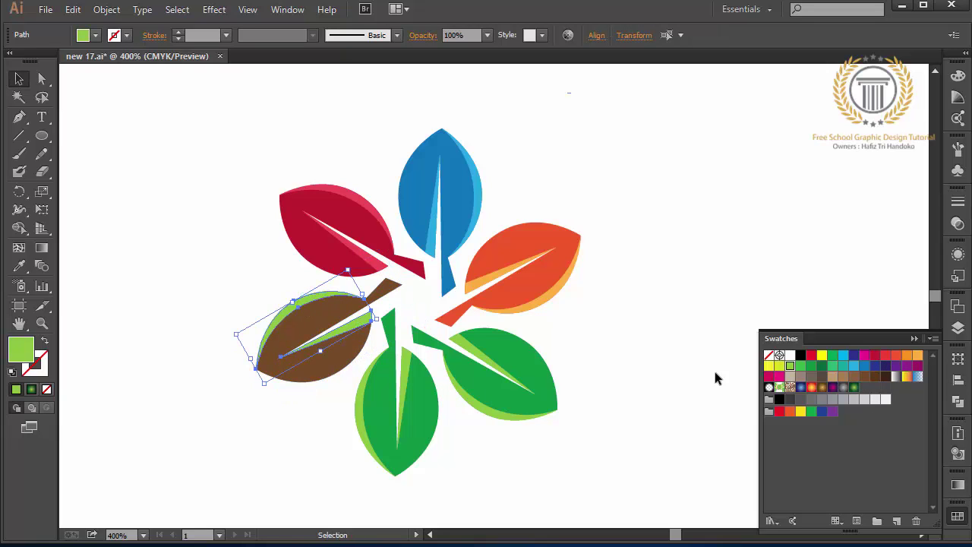
click(843, 376)
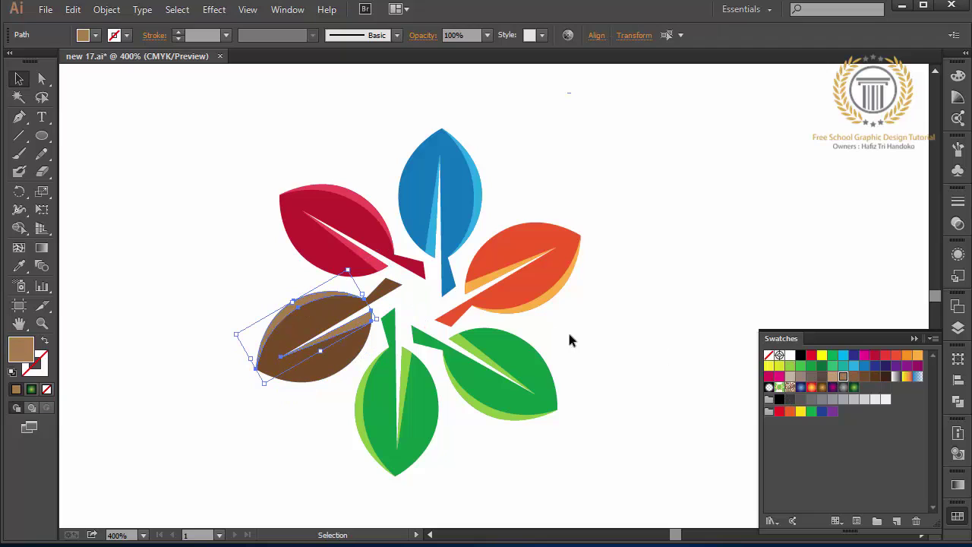
click(832, 377)
Step: Make the bottom leaf dark grey with grey highlight pieces, then deselect
click(427, 416)
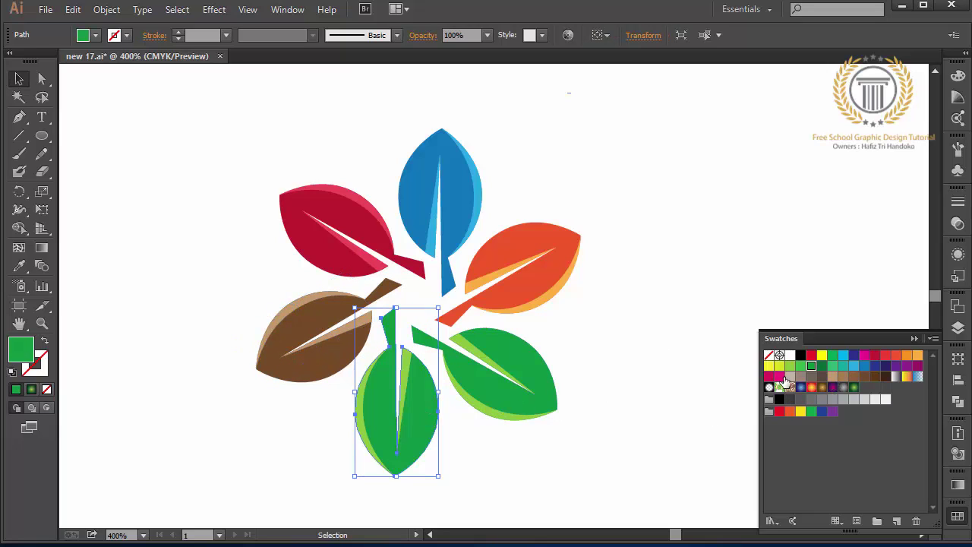
click(821, 378)
click(791, 399)
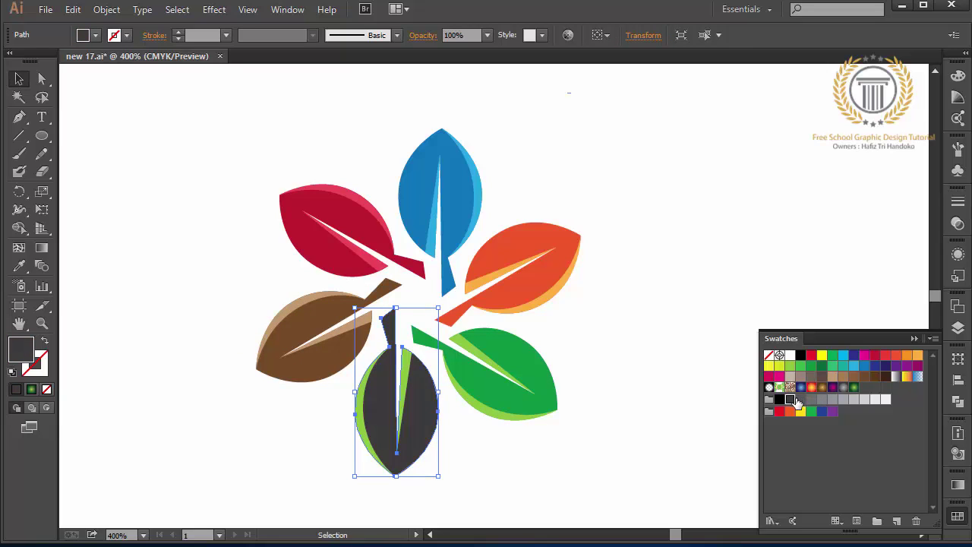
click(405, 371)
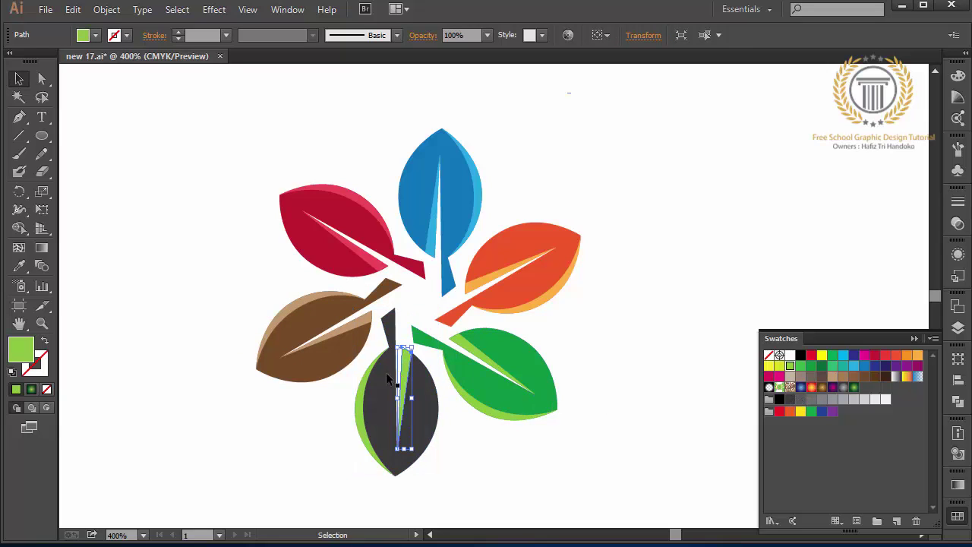
shift+click(361, 388)
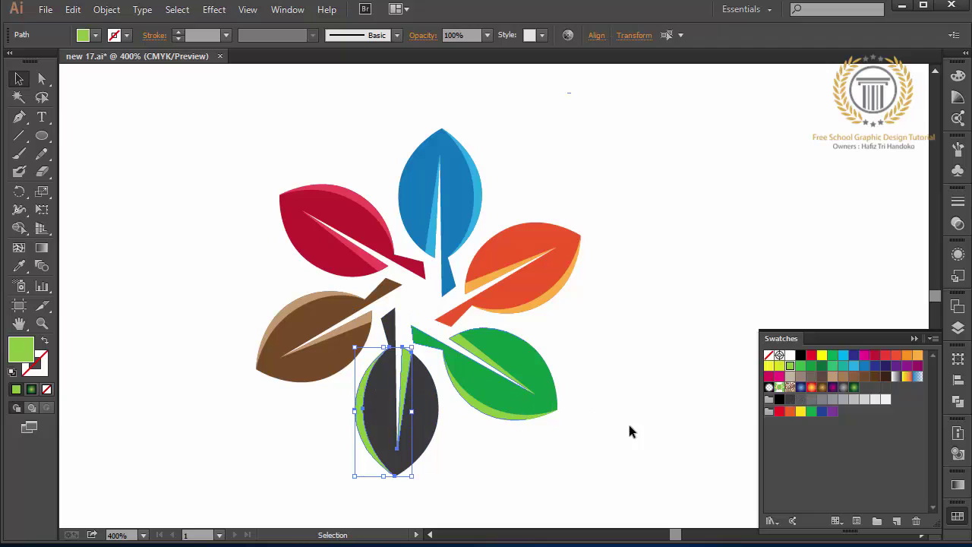
click(843, 401)
click(514, 387)
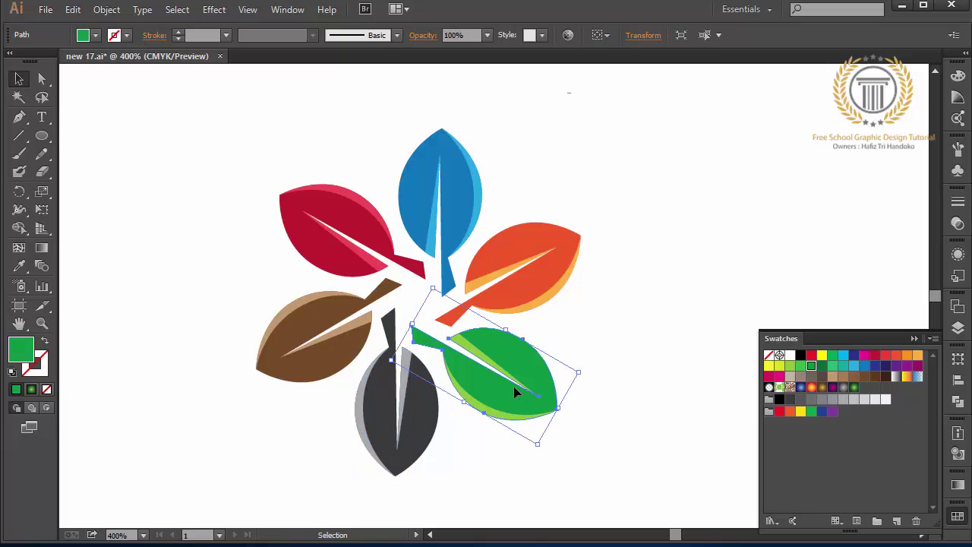
click(635, 423)
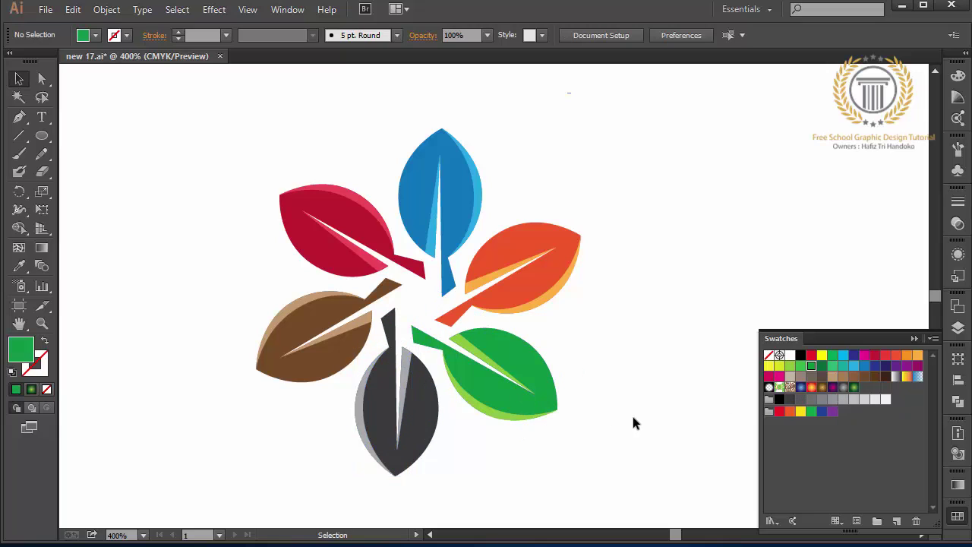
Step: Select all six leaves and group them
click(913, 338)
mouse_move(660, 204)
mouse_down()
mouse_move(281, 415)
mouse_move(271, 430)
mouse_up()
right_click(271, 429)
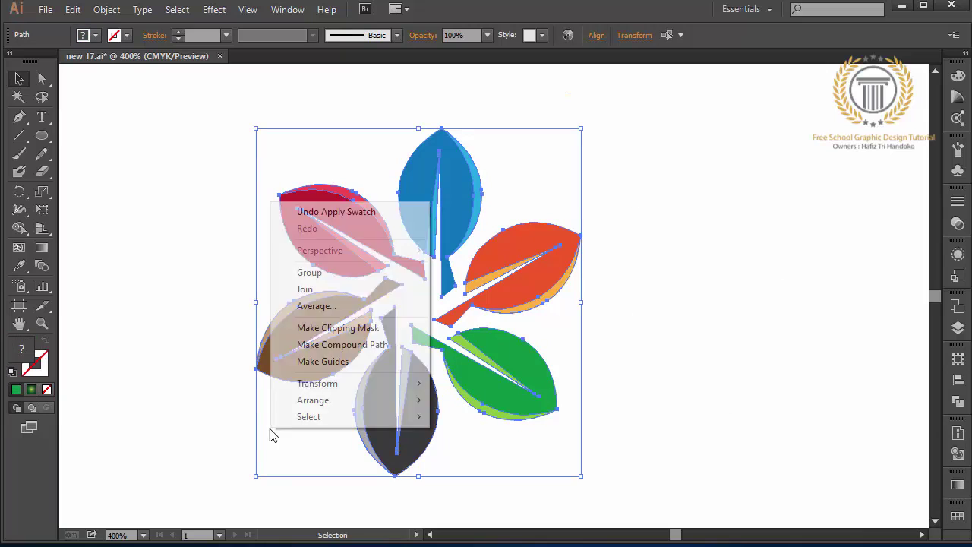
click(313, 273)
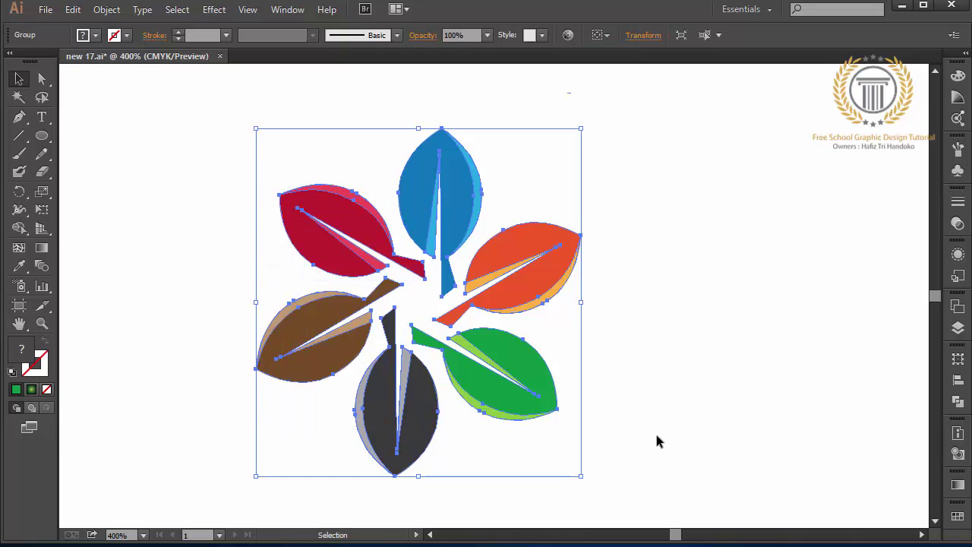
Step: Scale the grouped flower up by its bounding-box handles to fill the artboard
key(ctrl+0)
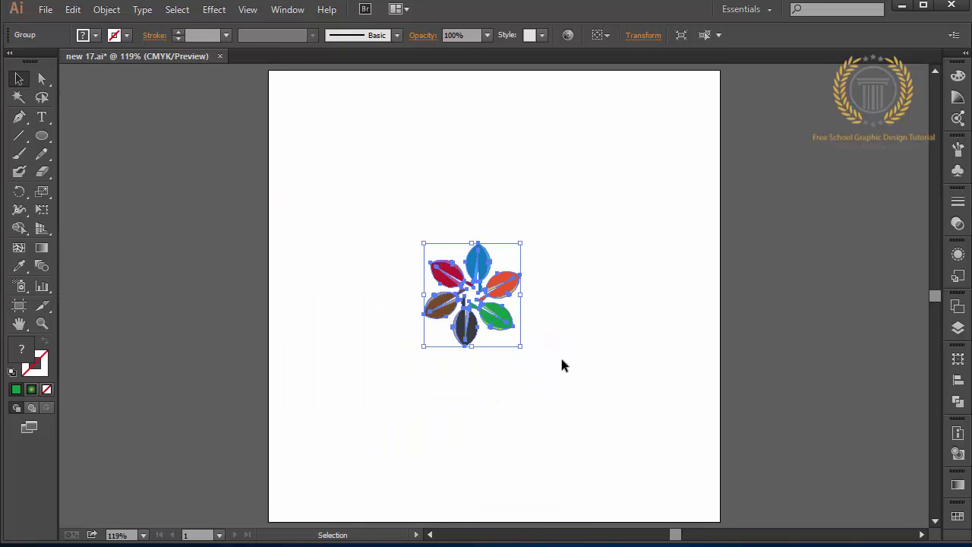
drag(521, 294, 702, 296)
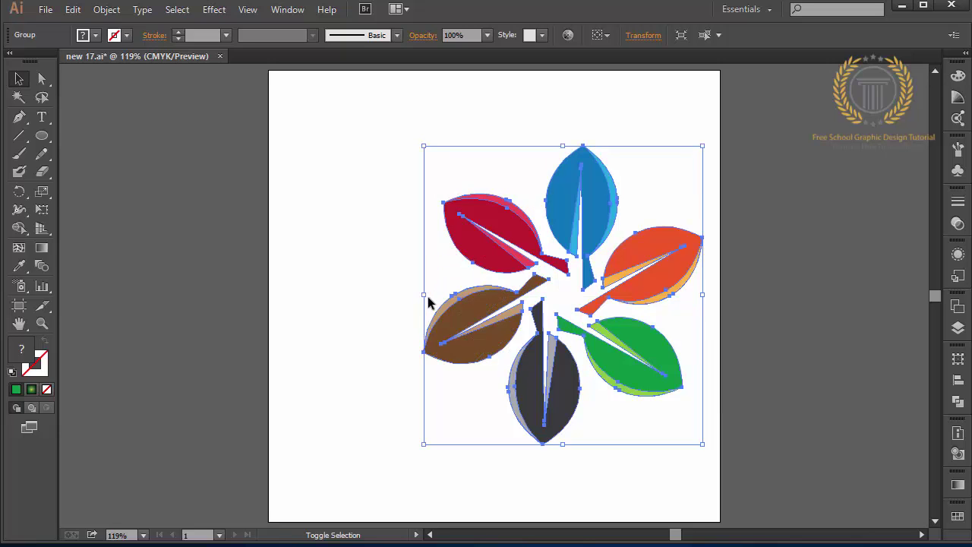
drag(424, 296, 292, 305)
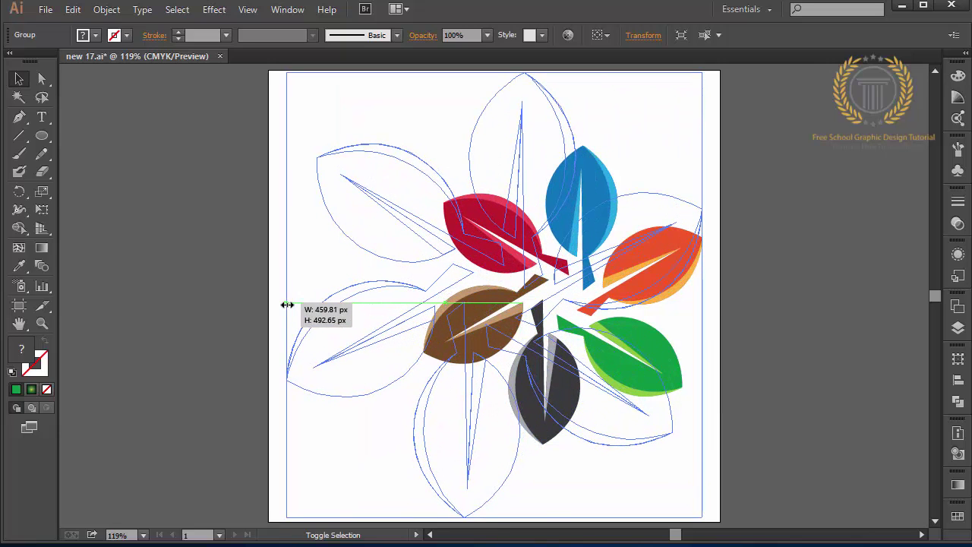
drag(292, 305, 288, 308)
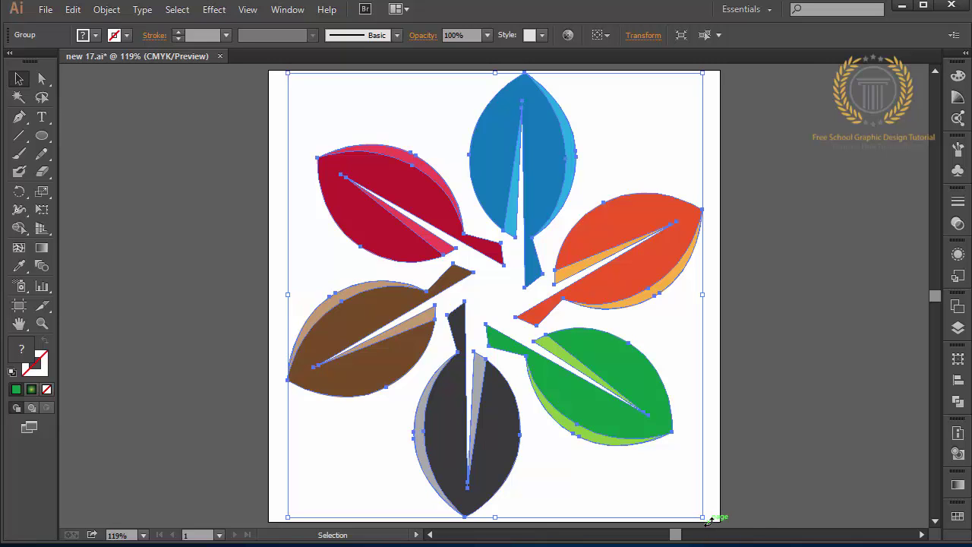
drag(707, 520, 767, 512)
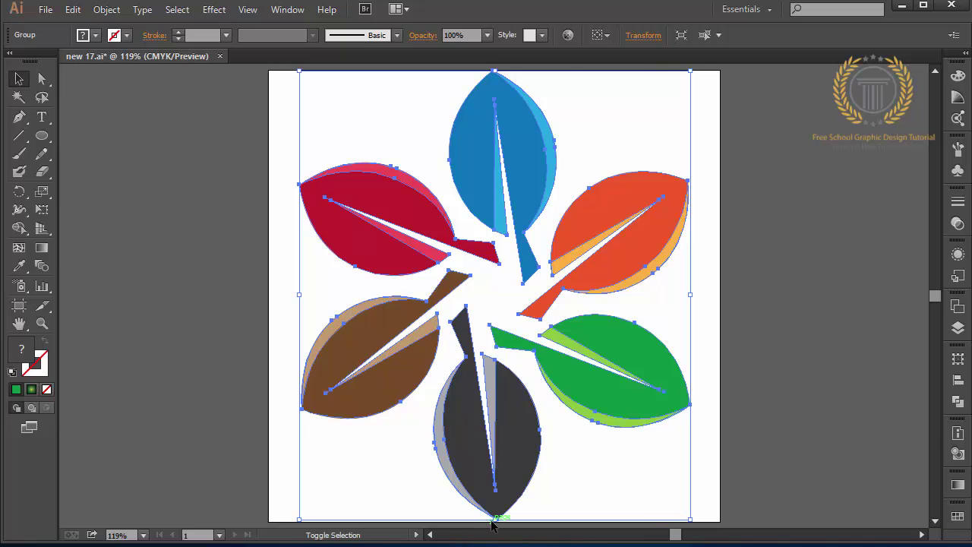
drag(495, 520, 496, 502)
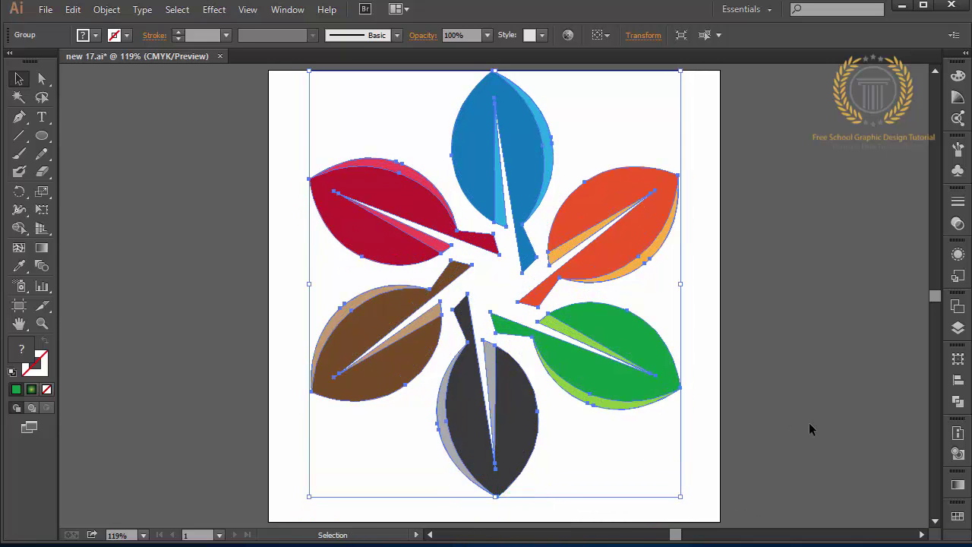
Step: Nudge the flower with the arrow keys to centre it, then deselect
key(Down)
key(Down)
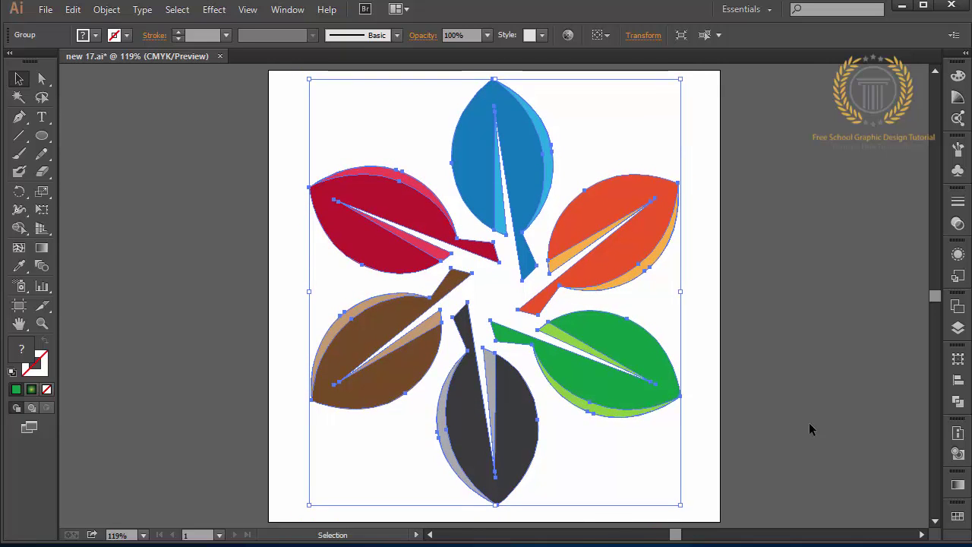
key(Down)
key(Down)
key(Down)
key(Down)
key(Down)
key(Down)
key(Down)
key(Down)
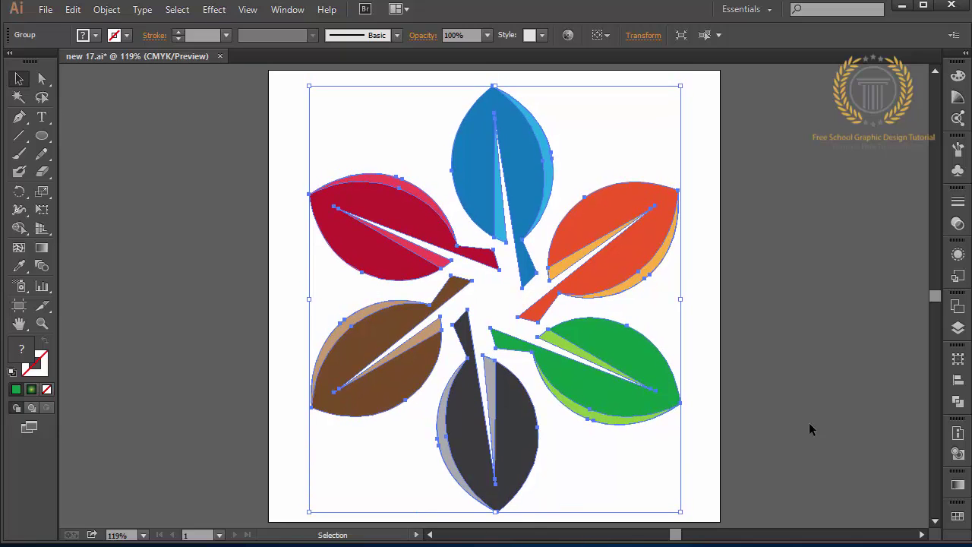
key(Up)
key(Up)
key(Up)
key(Up)
key(Up)
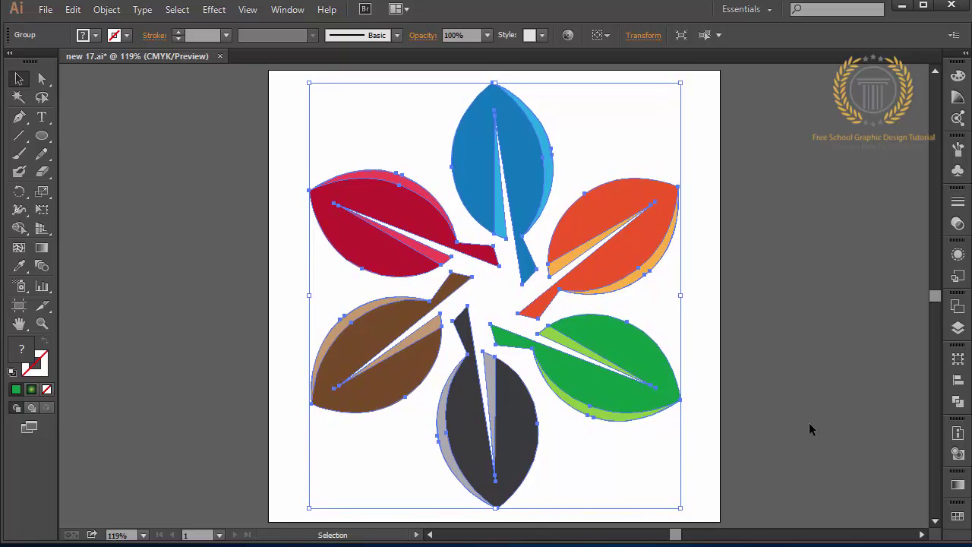
key(Down)
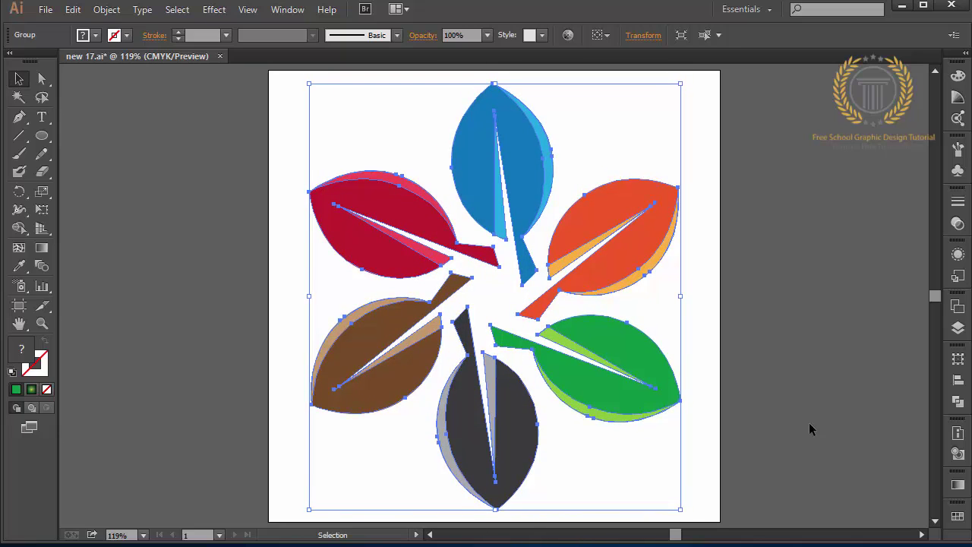
click(854, 386)
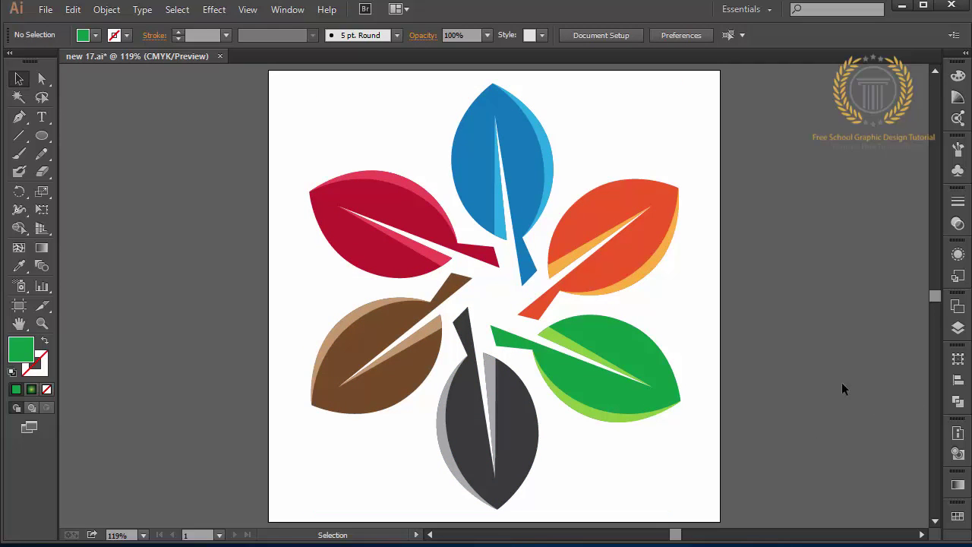
Step: Save the artwork as new 18.ai in Illustrator CC (17.0) format
click(45, 9)
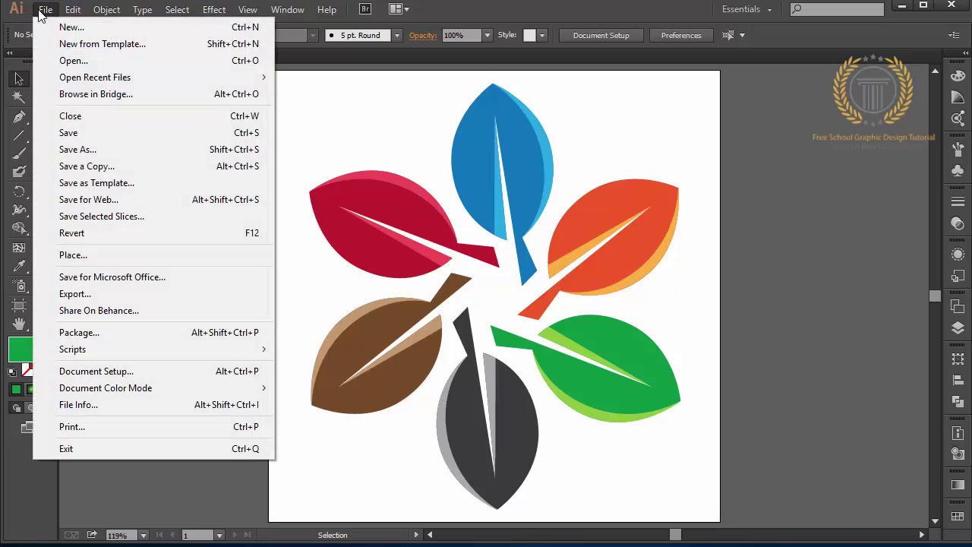
click(91, 150)
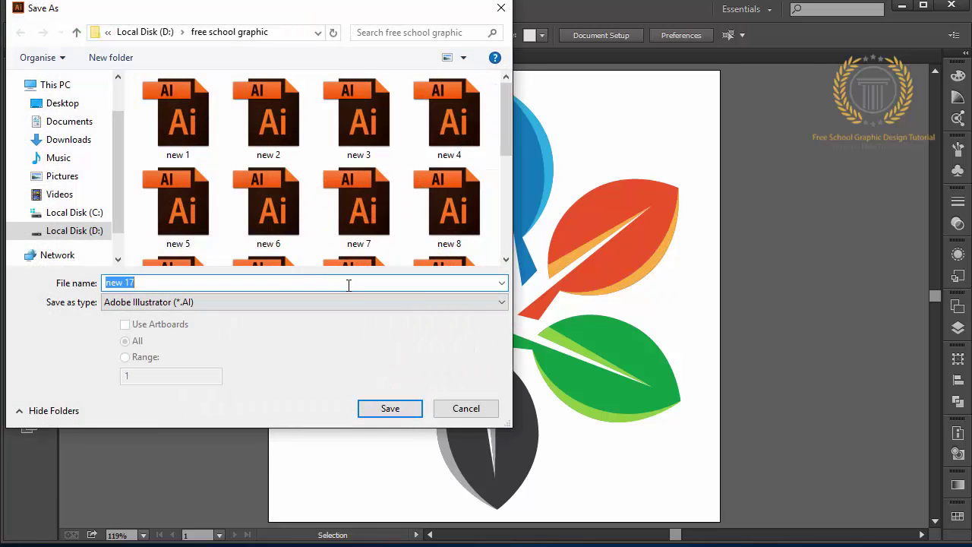
click(349, 282)
key(BackSpace)
text(8)
key(Return)
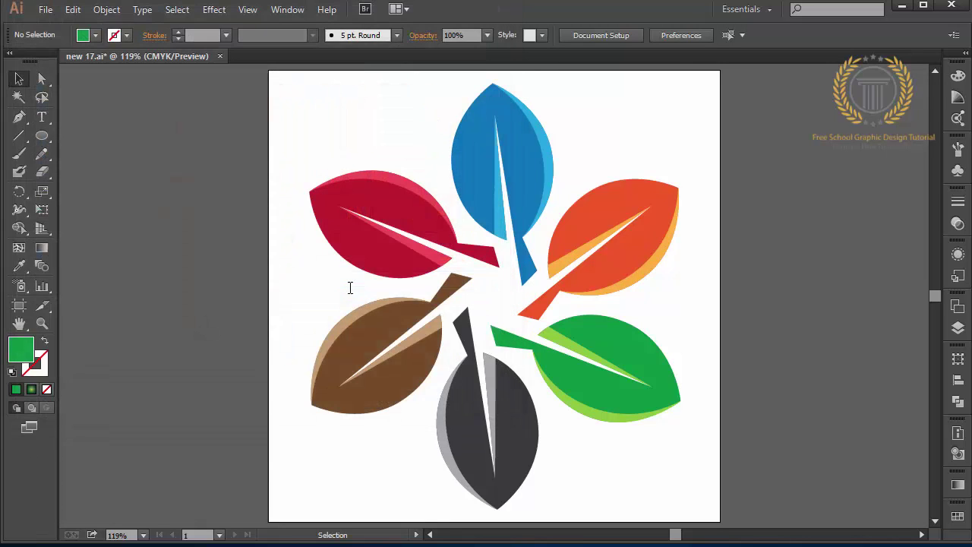
click(472, 55)
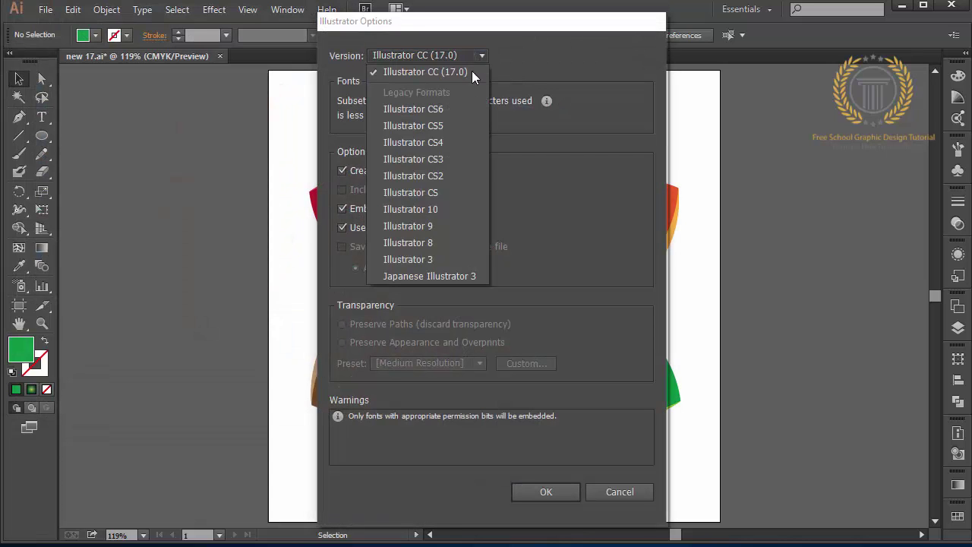
click(451, 70)
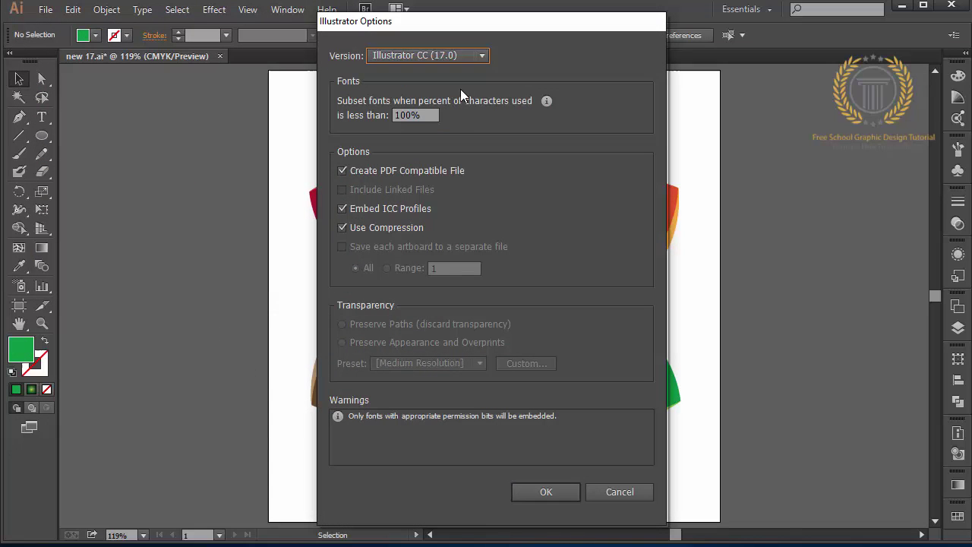
click(546, 492)
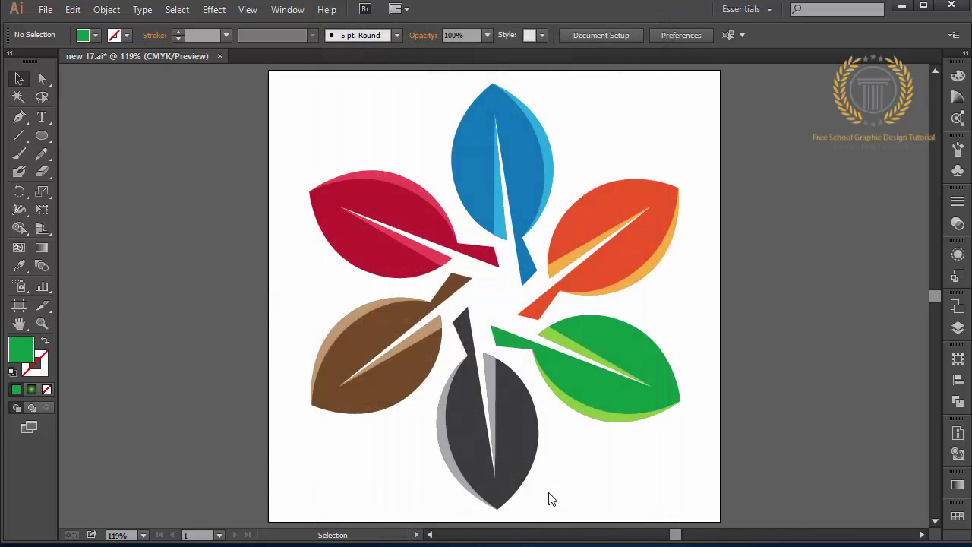
Step: Ungroup the flower's leaves
click(631, 255)
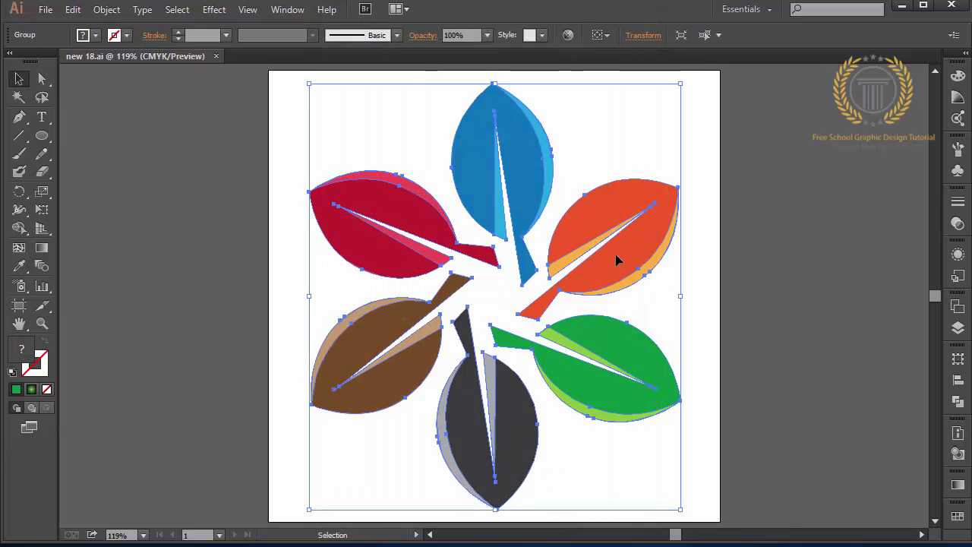
click(695, 322)
right_click(491, 476)
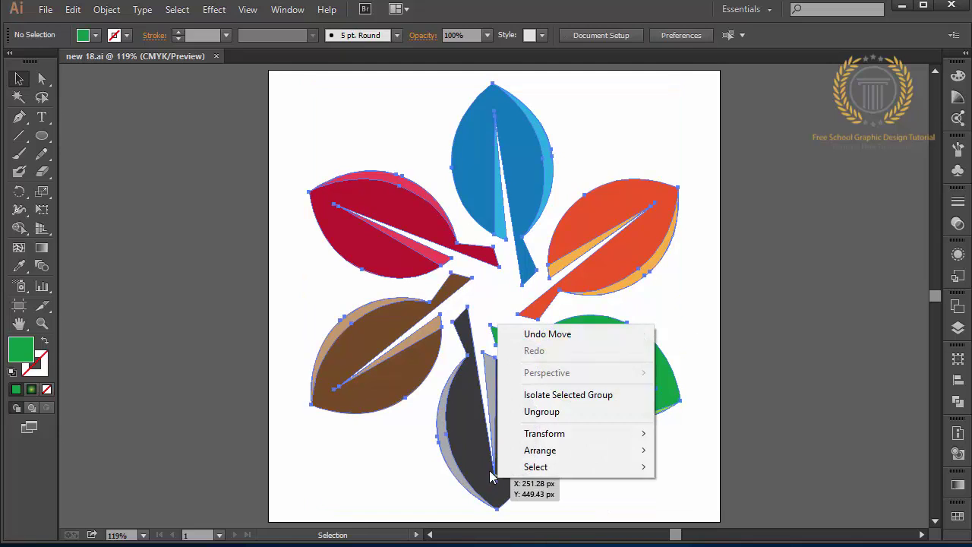
click(471, 454)
right_click(472, 454)
click(434, 453)
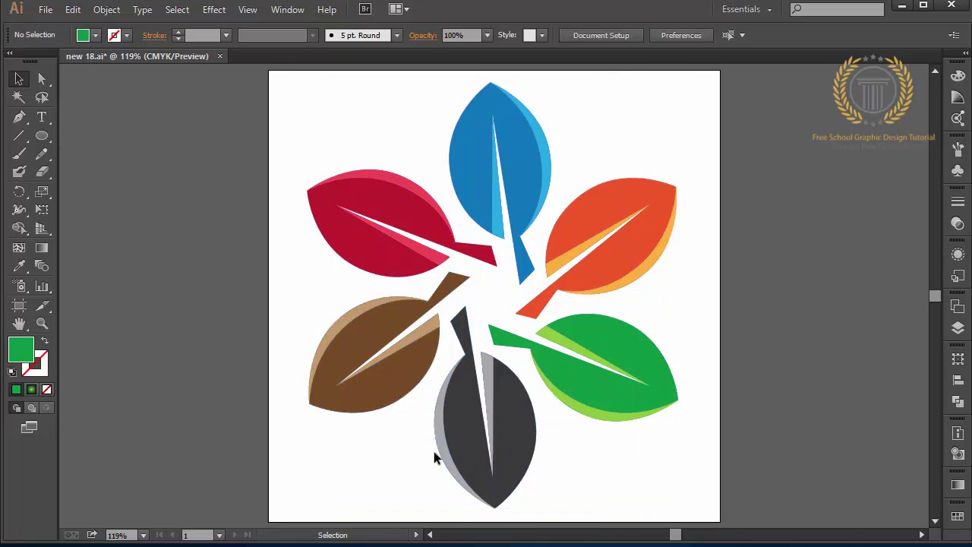
click(436, 452)
right_click(513, 448)
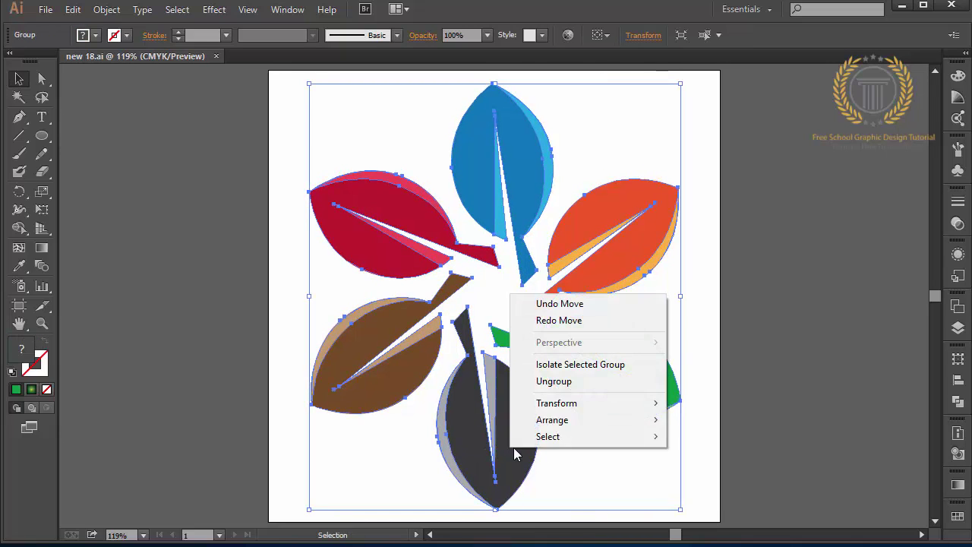
click(562, 382)
Step: Recolour the dark grey bottom leaf a deep teal in the Color Picker
click(534, 448)
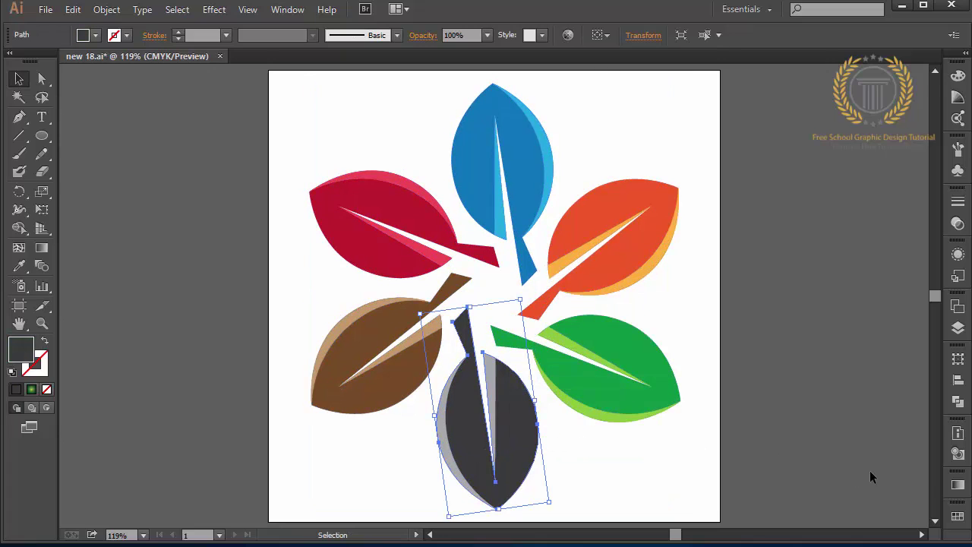
click(958, 516)
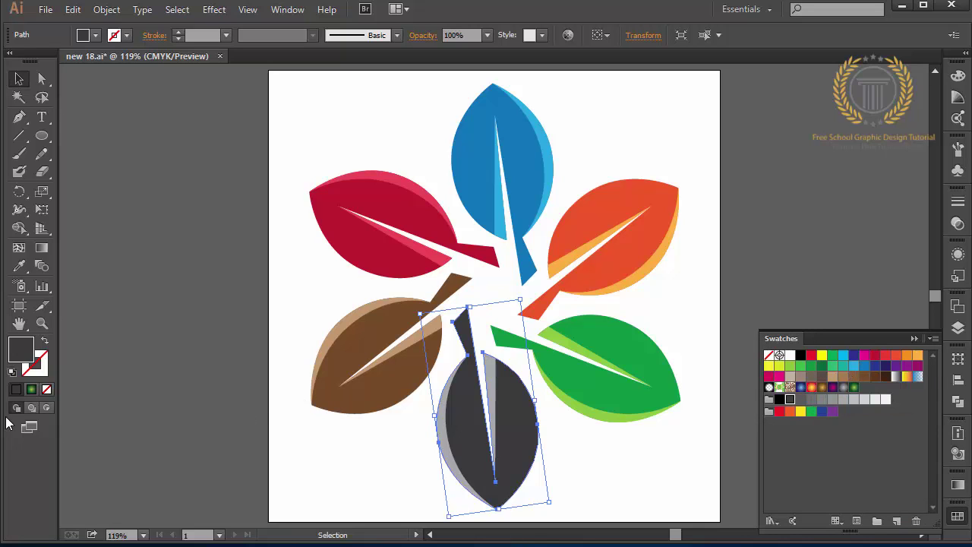
double_click(22, 349)
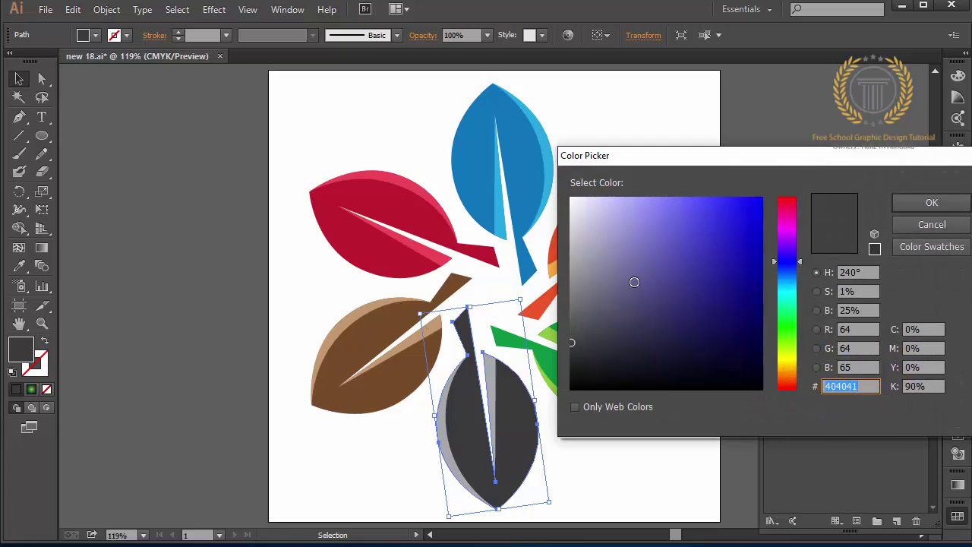
mouse_move(794, 301)
mouse_down()
mouse_move(793, 218)
mouse_move(793, 389)
mouse_move(785, 290)
mouse_up()
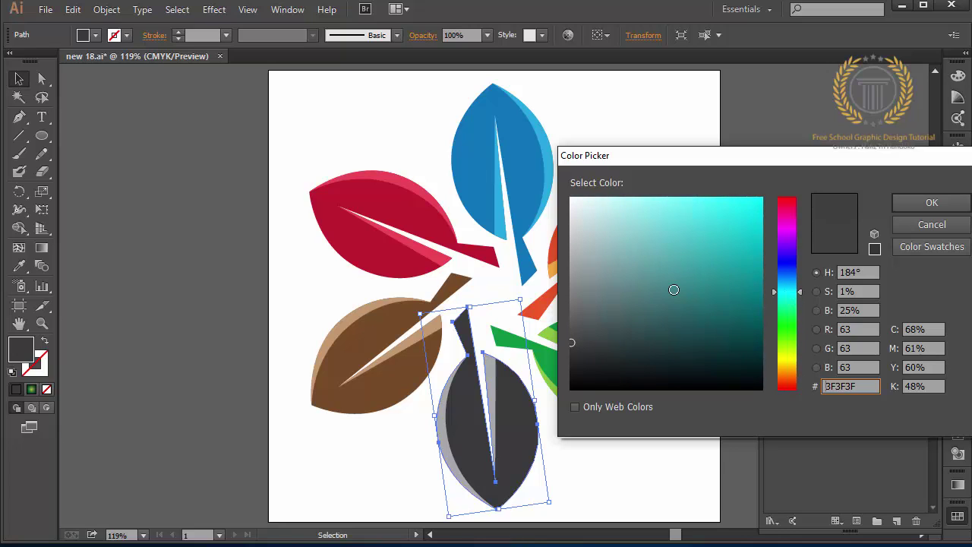
mouse_move(673, 290)
mouse_down()
mouse_move(762, 284)
mouse_move(763, 302)
mouse_up()
click(907, 203)
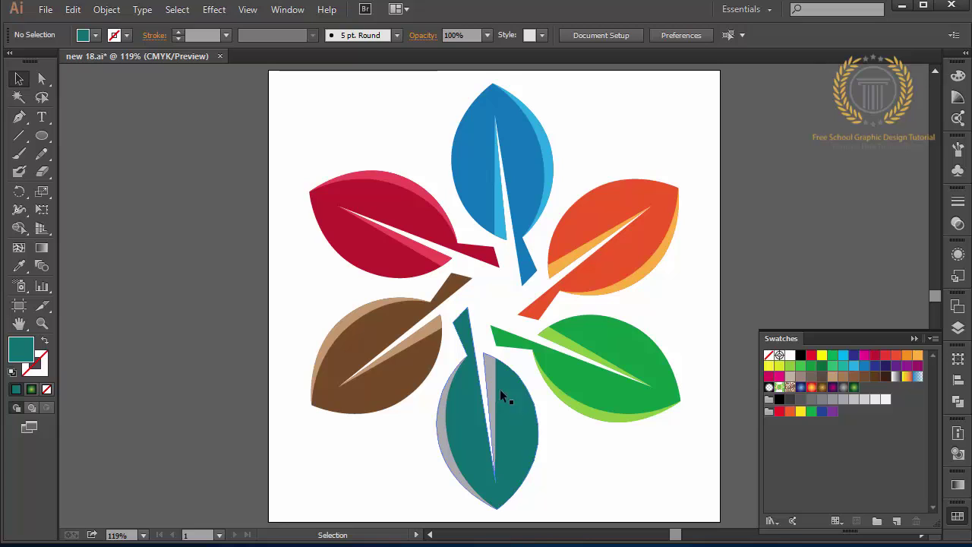
Step: Fill the teal leaf's grey sliver and crescent with the leaf's teal via Eyedropper
click(492, 376)
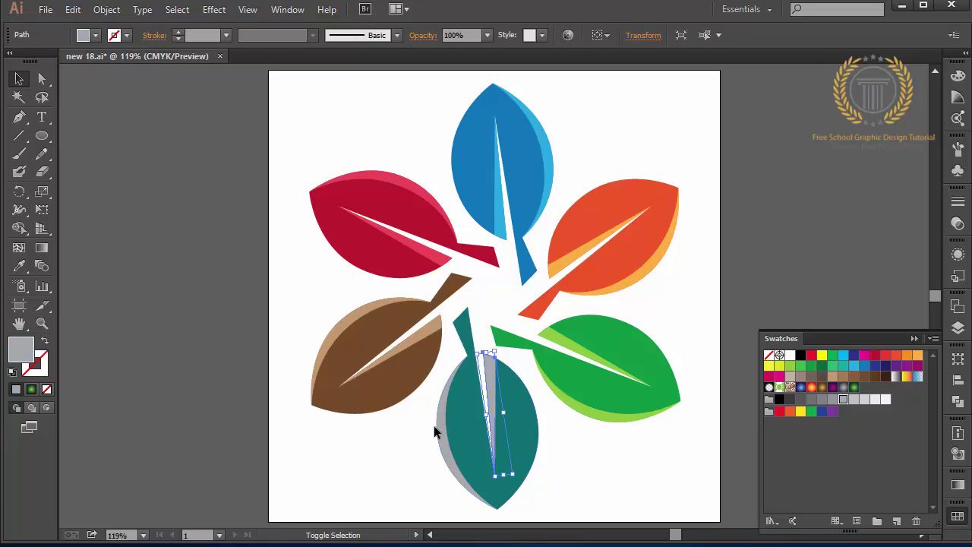
shift+click(438, 426)
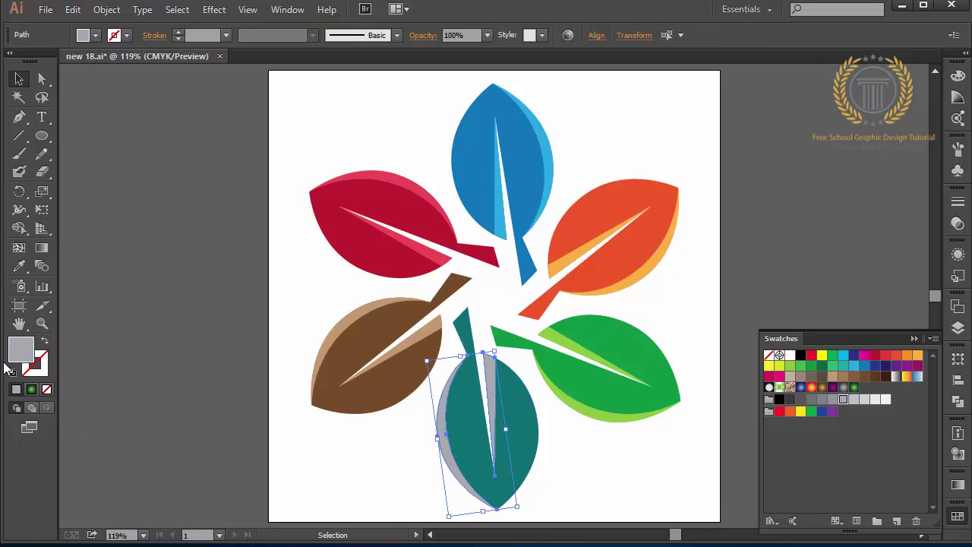
double_click(22, 352)
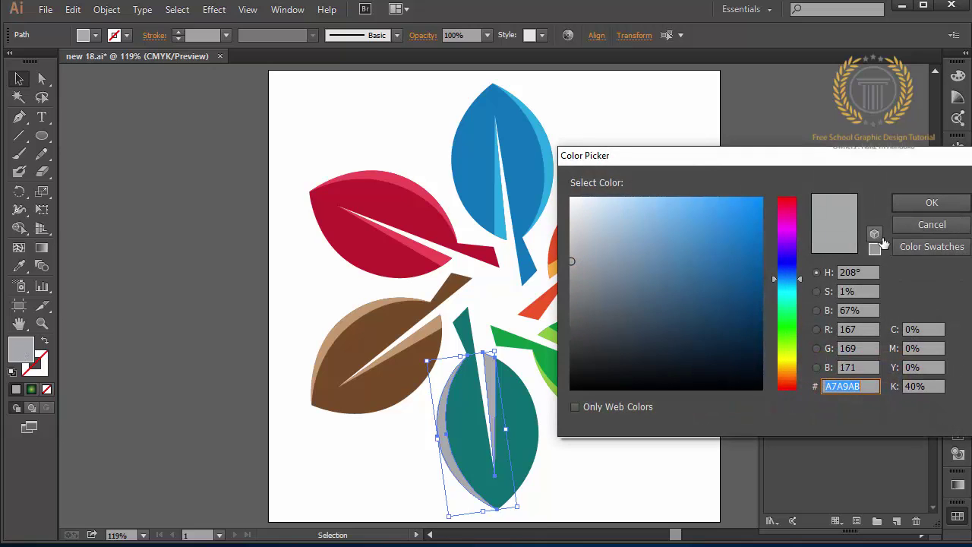
click(930, 224)
click(19, 269)
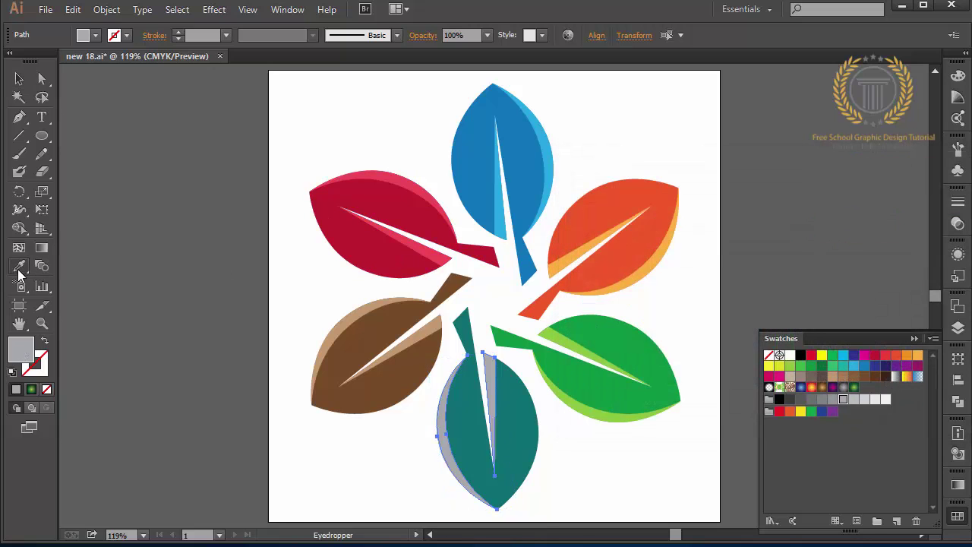
click(478, 417)
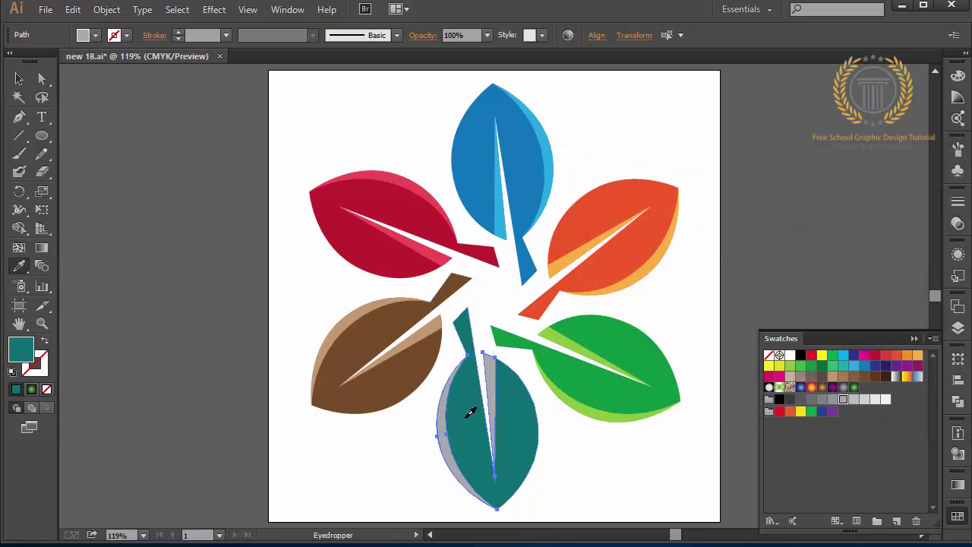
Step: Brighten those highlight pieces to cyan 00DDDD, then clear the selection
double_click(23, 352)
drag(664, 219, 771, 221)
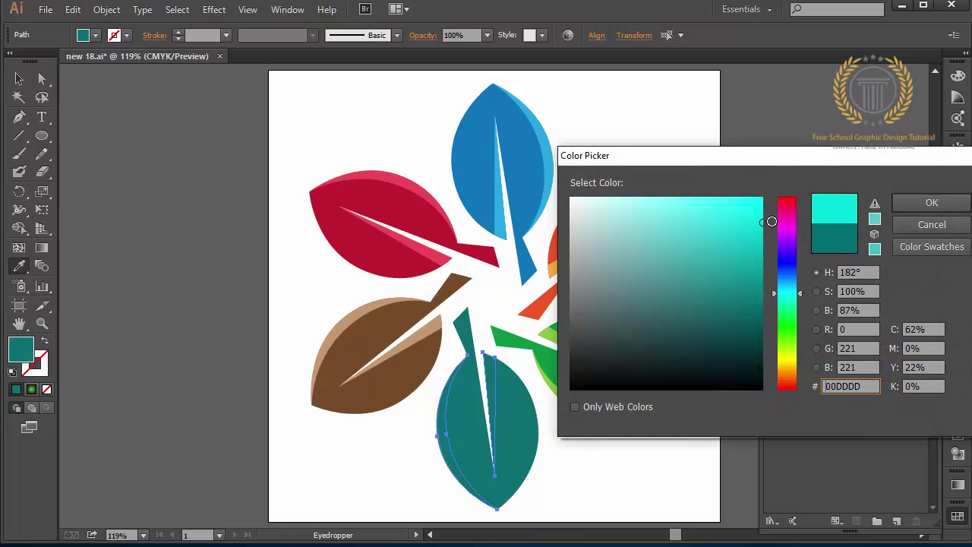
click(917, 208)
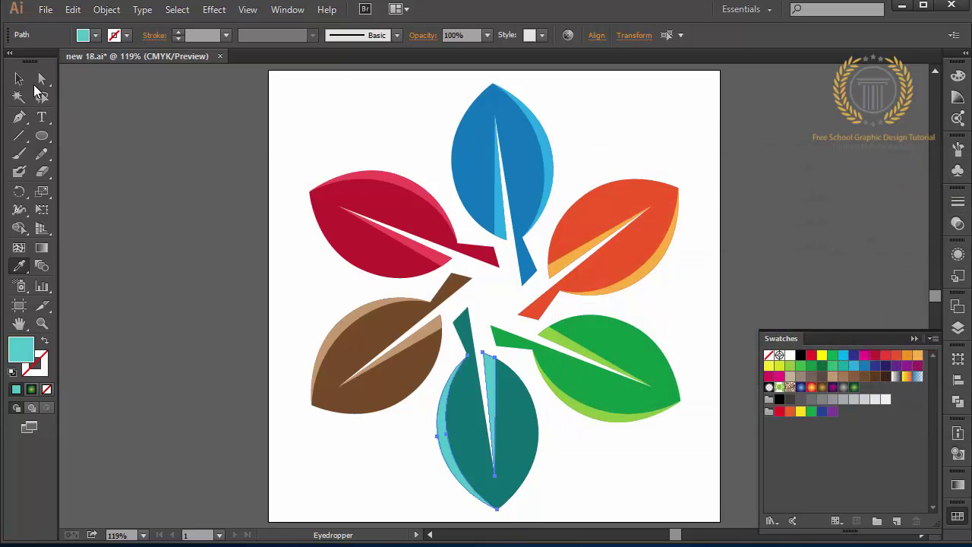
click(19, 78)
click(156, 109)
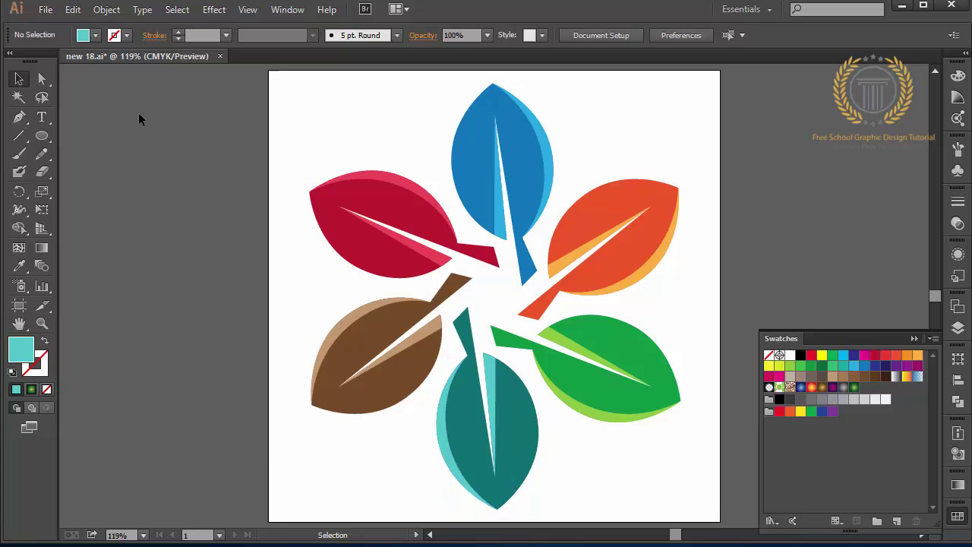
click(45, 9)
Step: Overwrite new 18.ai with the teal version, keeping Illustrator CC (17.0)
click(100, 151)
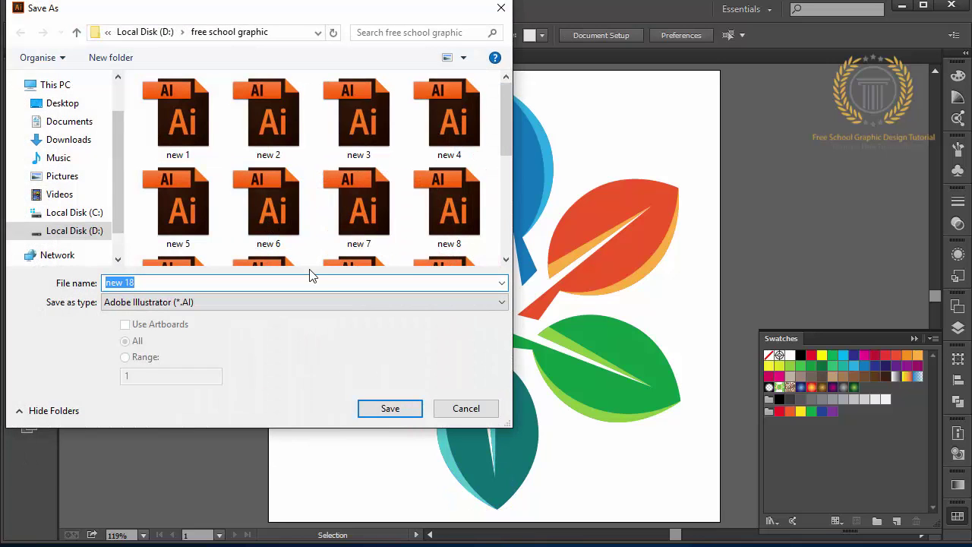
click(391, 408)
click(474, 335)
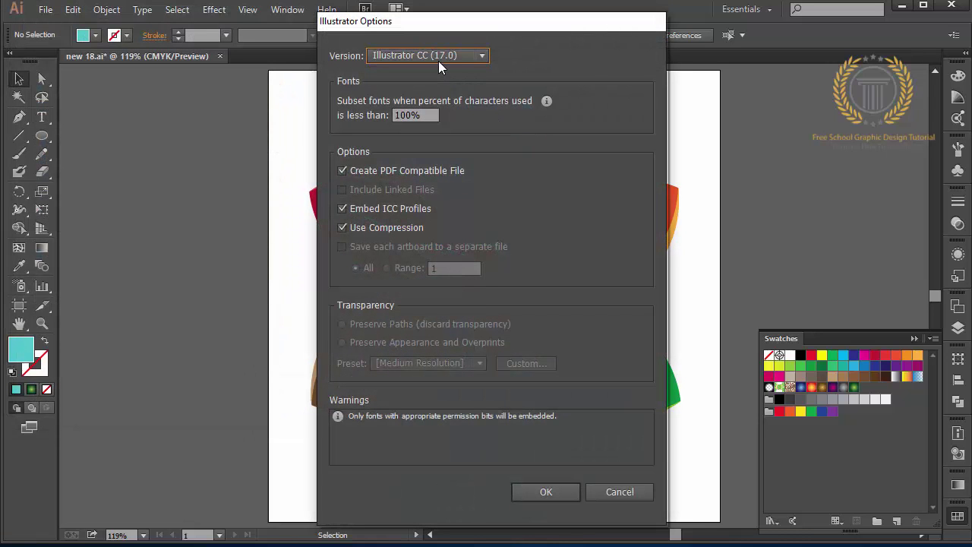
click(438, 60)
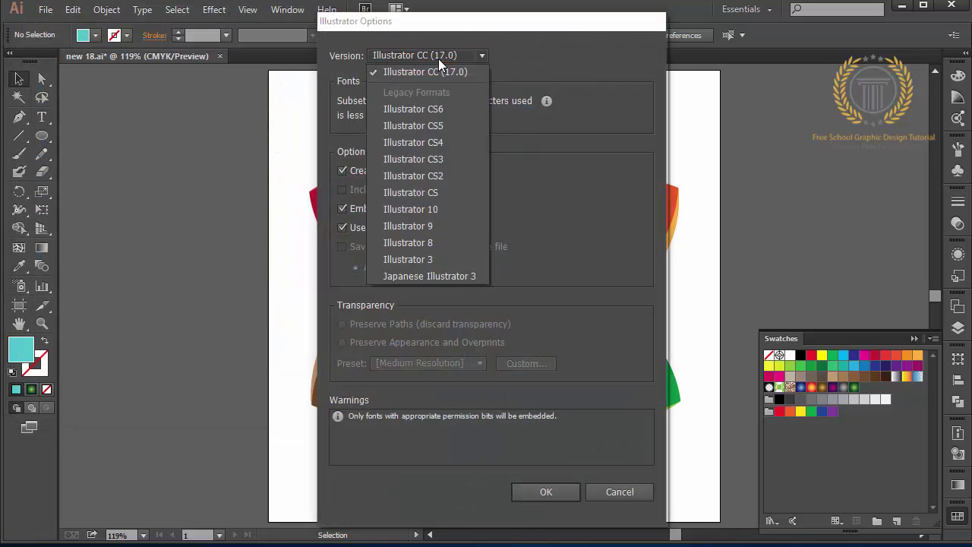
click(431, 76)
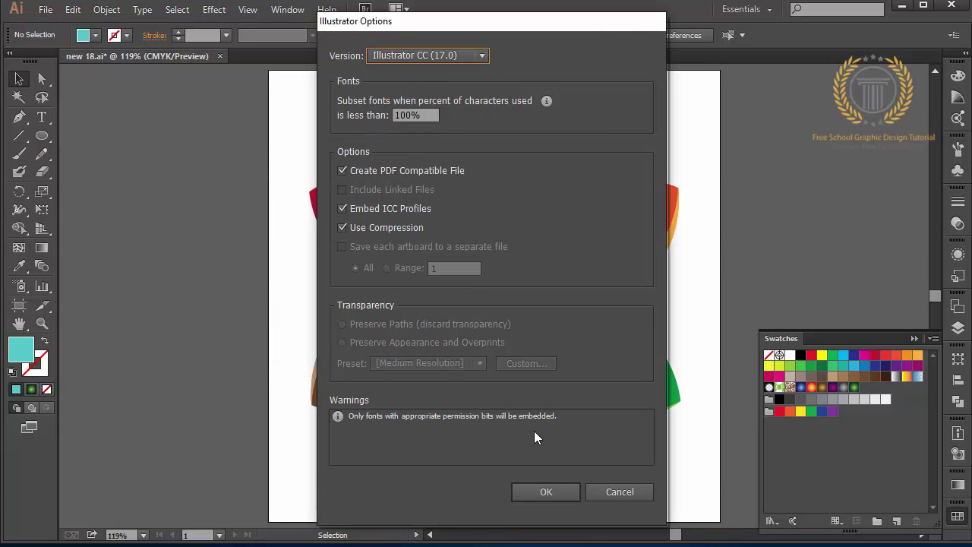
click(544, 492)
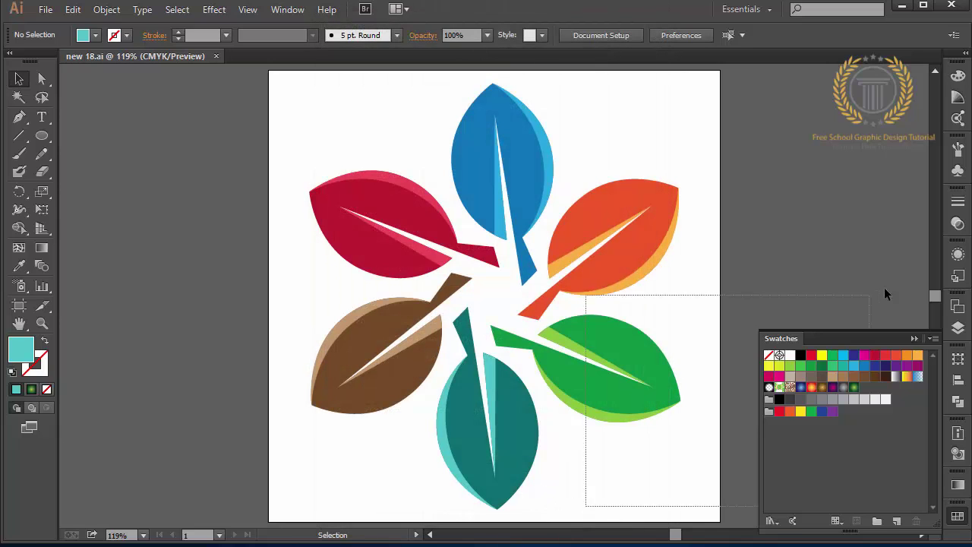
drag(884, 294, 885, 296)
Step: Clear the selection and resave over new 18.ai, reviewing the CC (17.0) version option
click(914, 338)
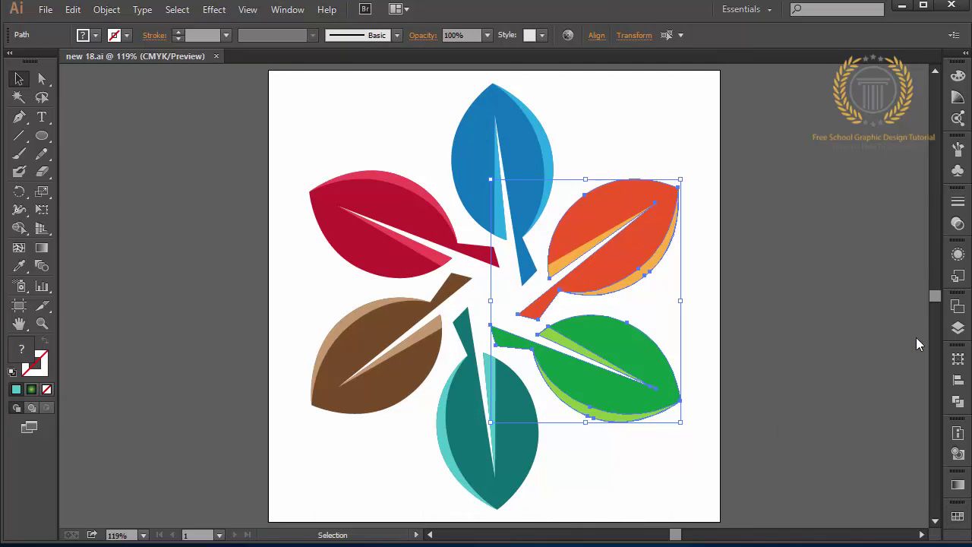
click(808, 336)
drag(756, 165, 314, 468)
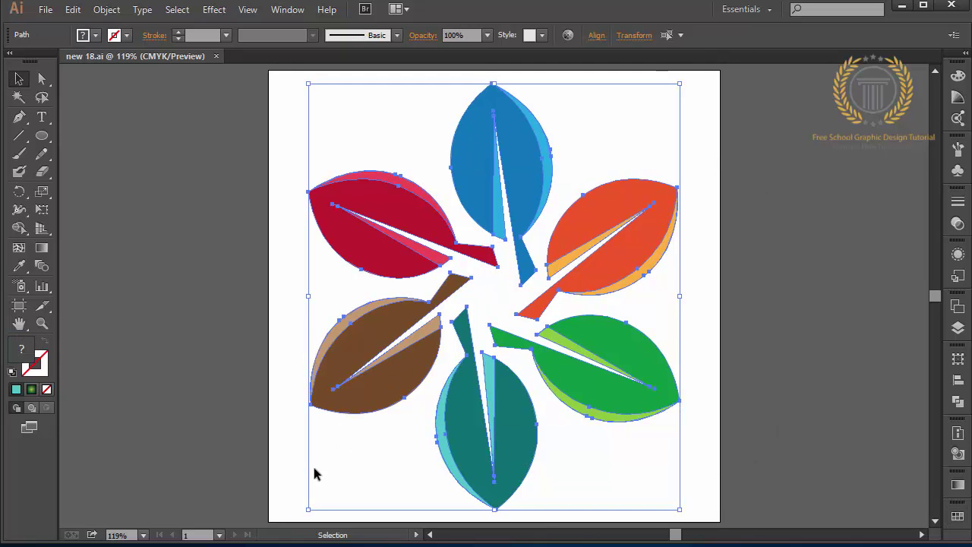
click(155, 271)
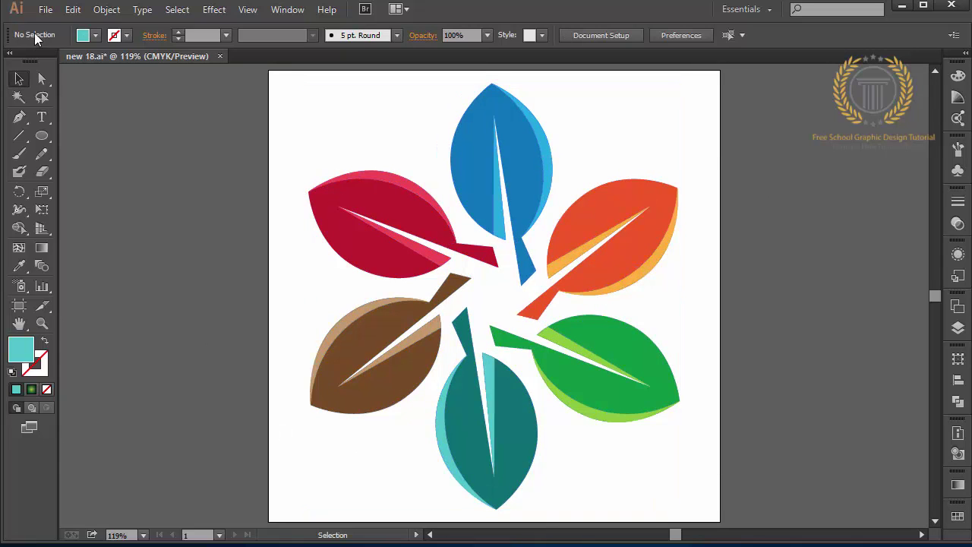
click(45, 10)
click(98, 149)
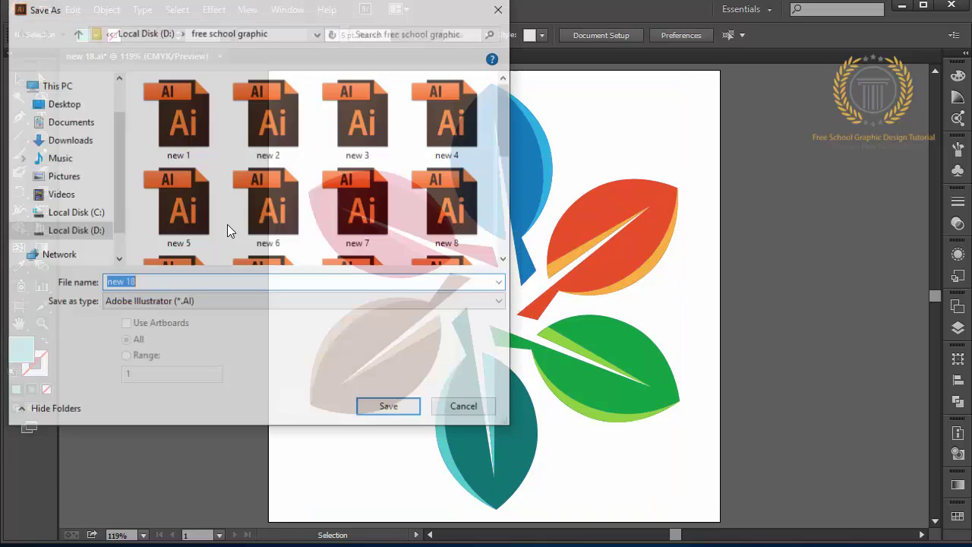
click(364, 411)
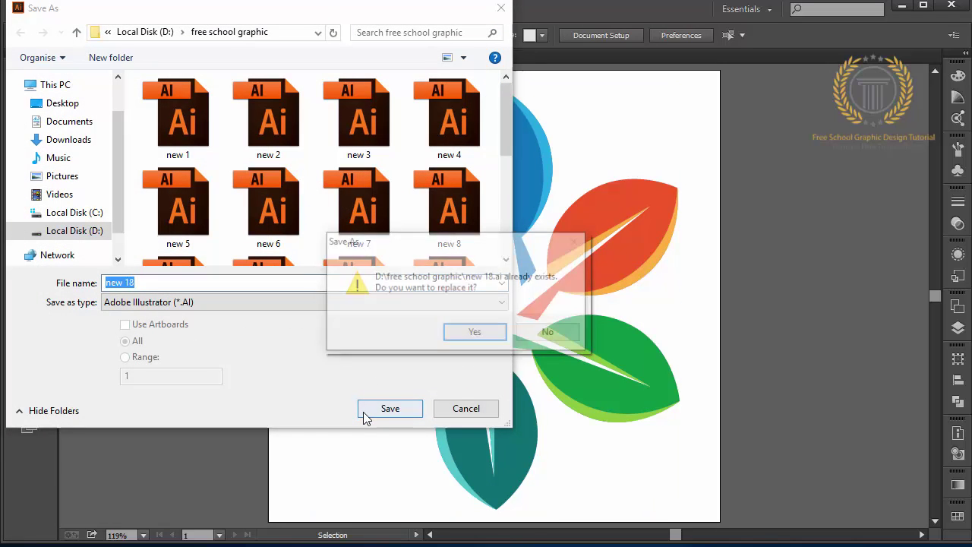
click(479, 330)
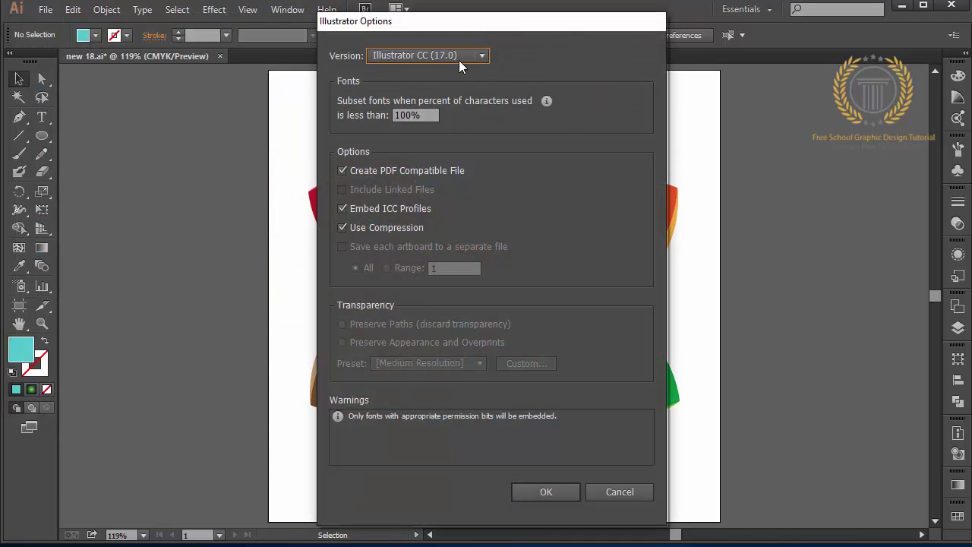
click(460, 59)
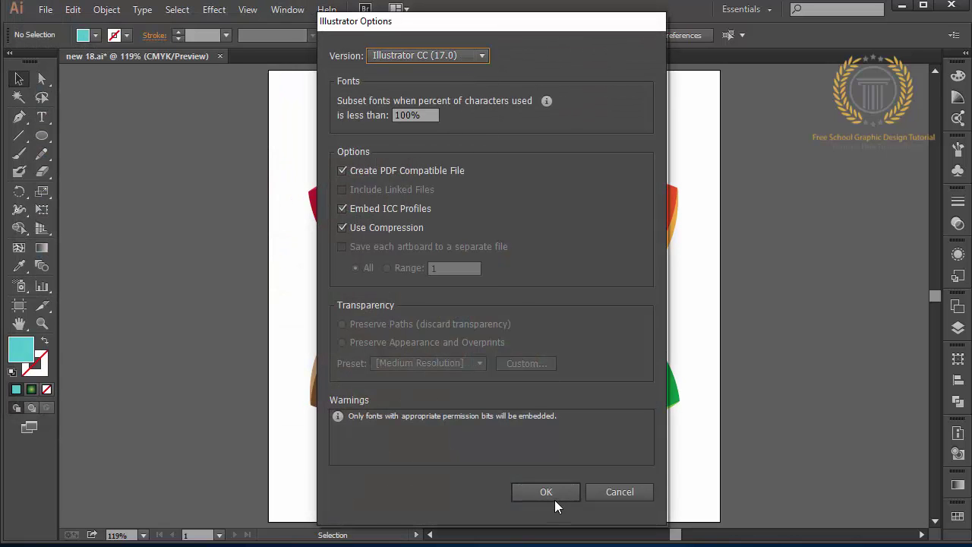